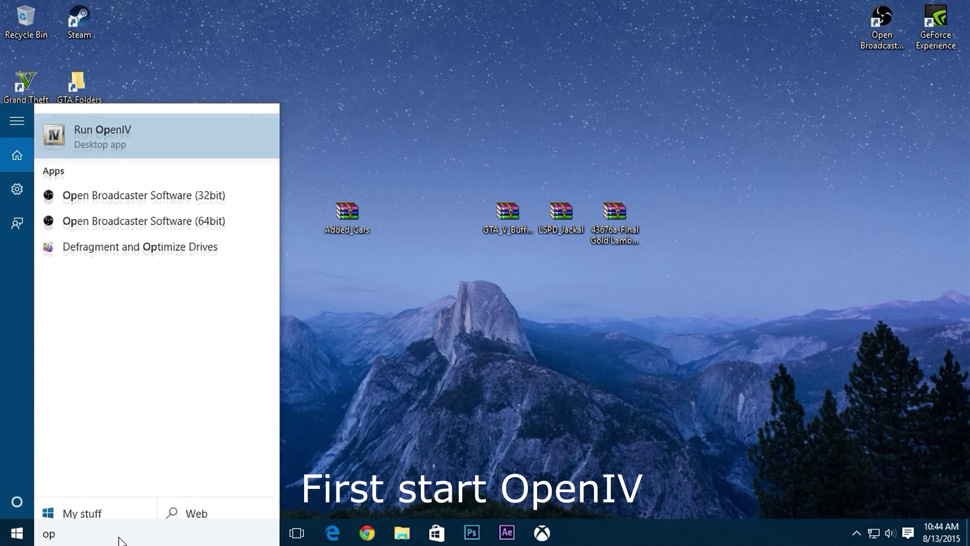
Launch OpenIV for the Windows version of Grand Theft Auto V and open the folder mods\update\x64\dlcpacks\mpchristmas2
key("Return")
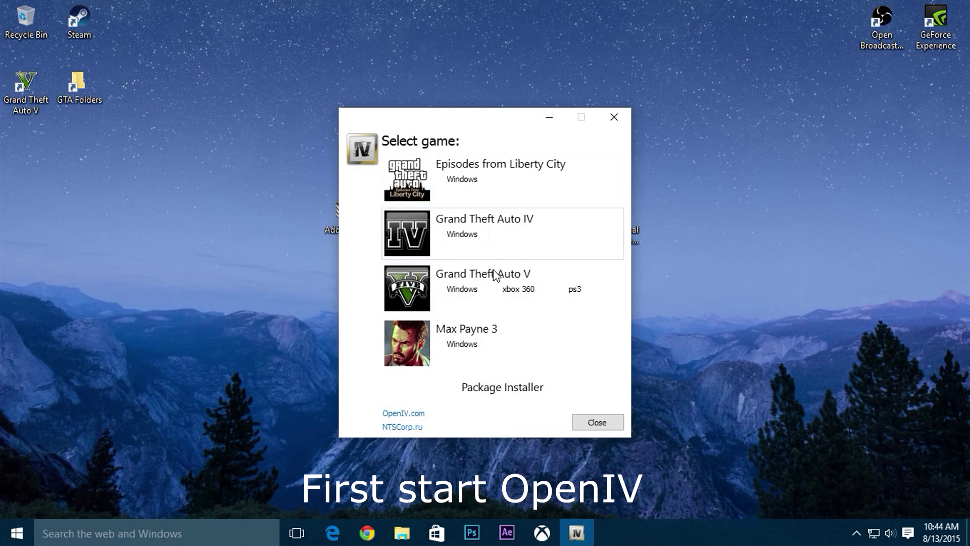
left_click(472, 289)
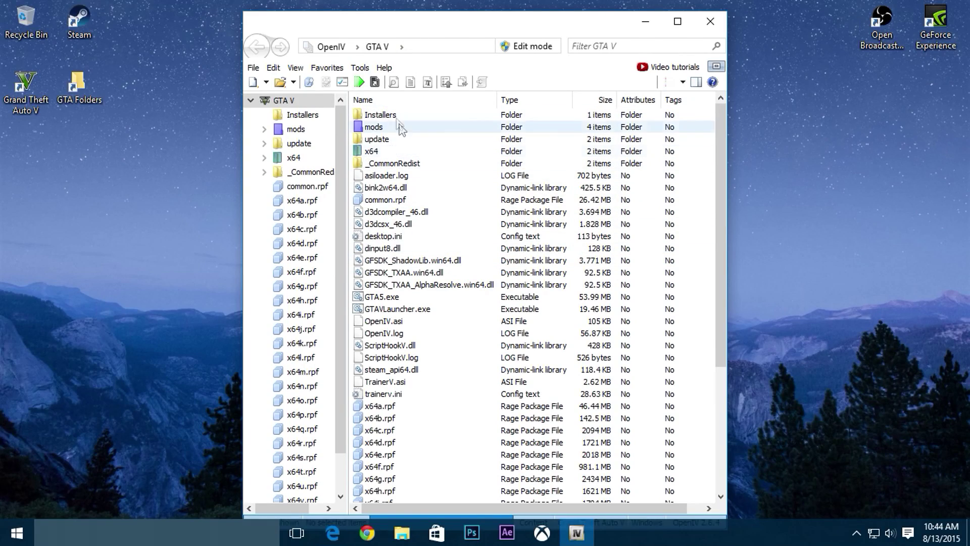
double_click(374, 127)
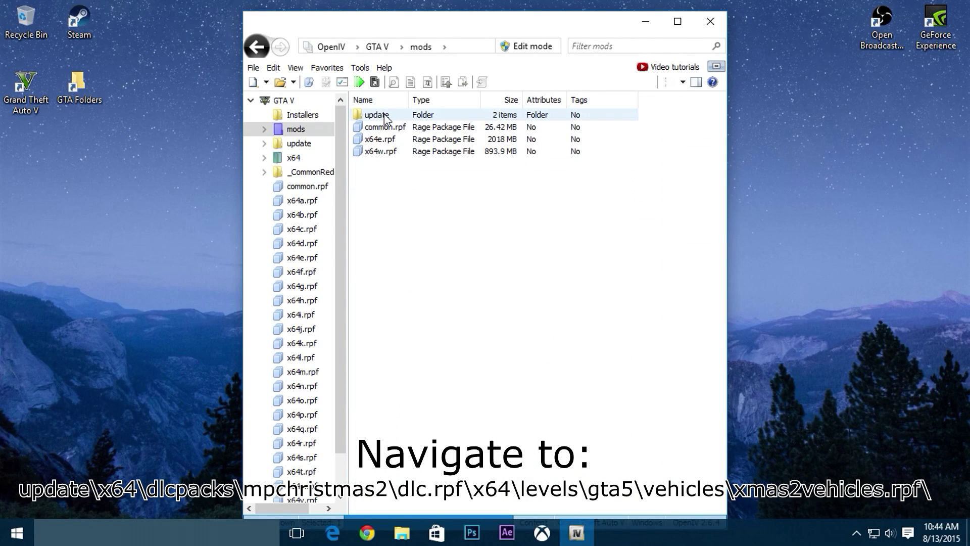
double_click(376, 115)
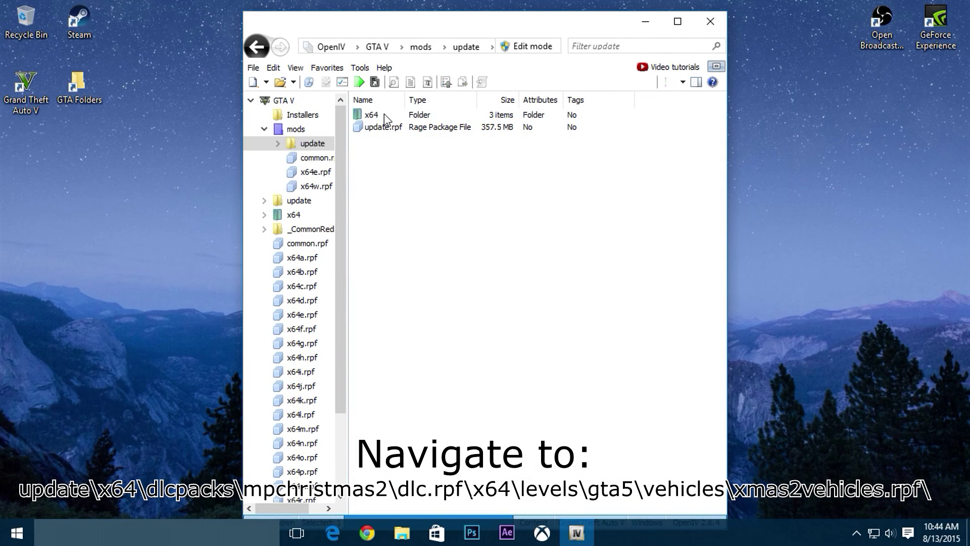
double_click(384, 115)
double_click(385, 127)
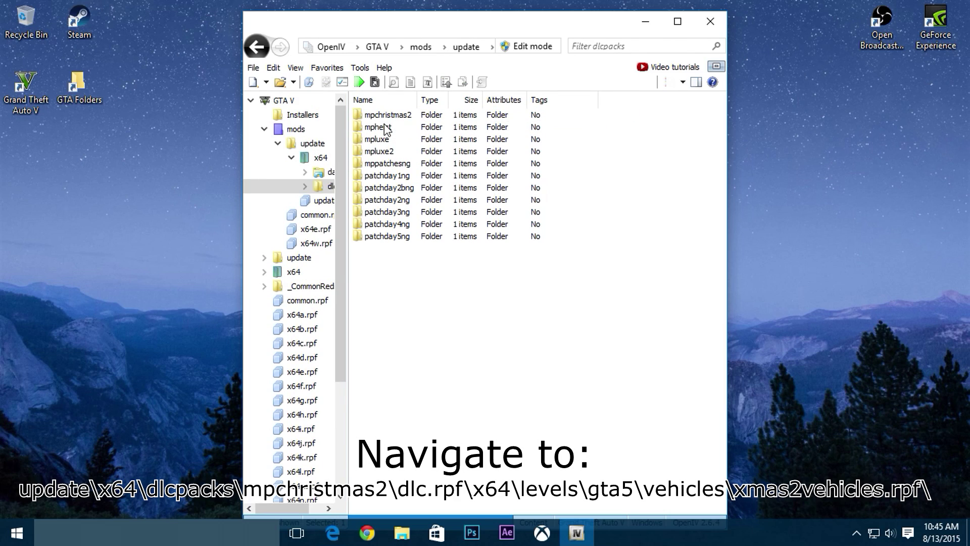
double_click(387, 117)
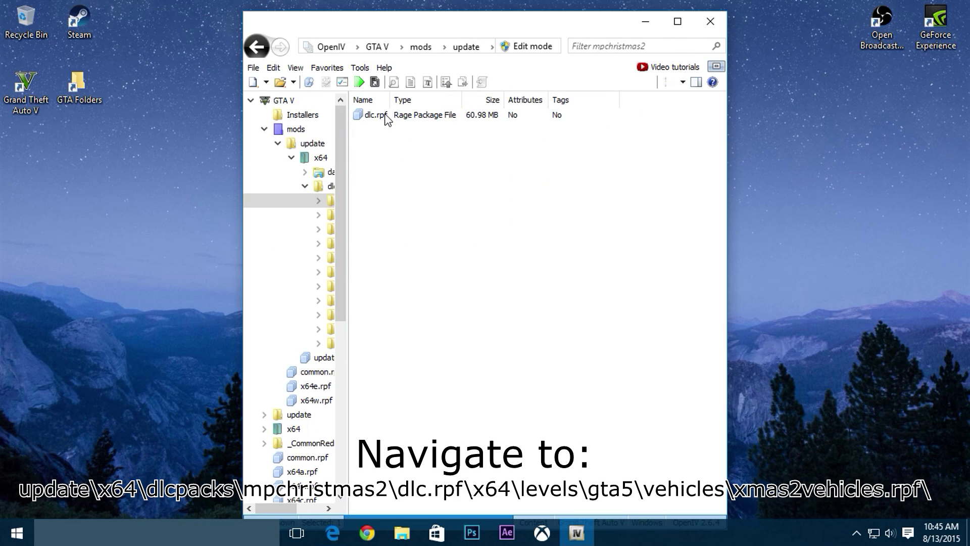
Open dlc.rpf\x64\levels\gta5\vehicles\xmas2vehicles.rpf and snap the OpenIV window to one half of the screen
double_click(386, 117)
double_click(383, 127)
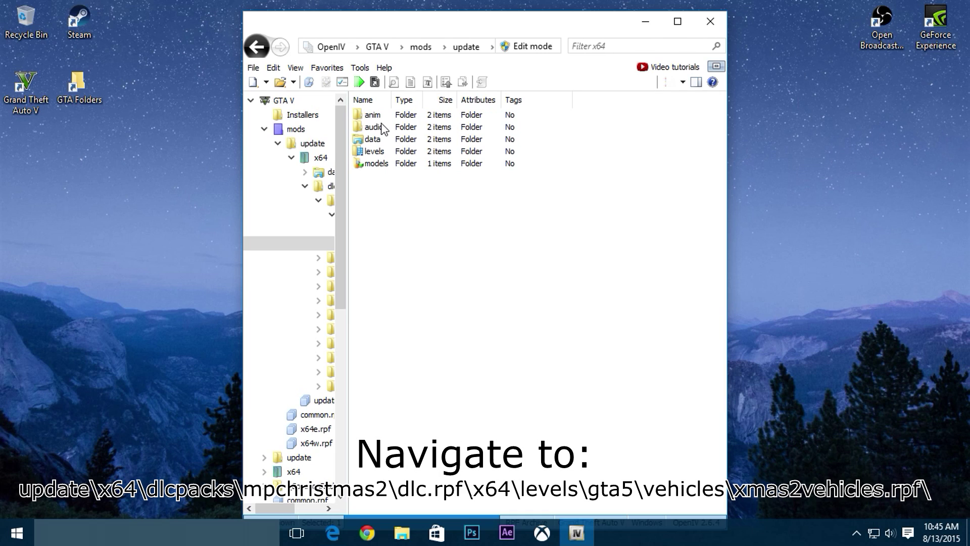
double_click(384, 152)
double_click(384, 115)
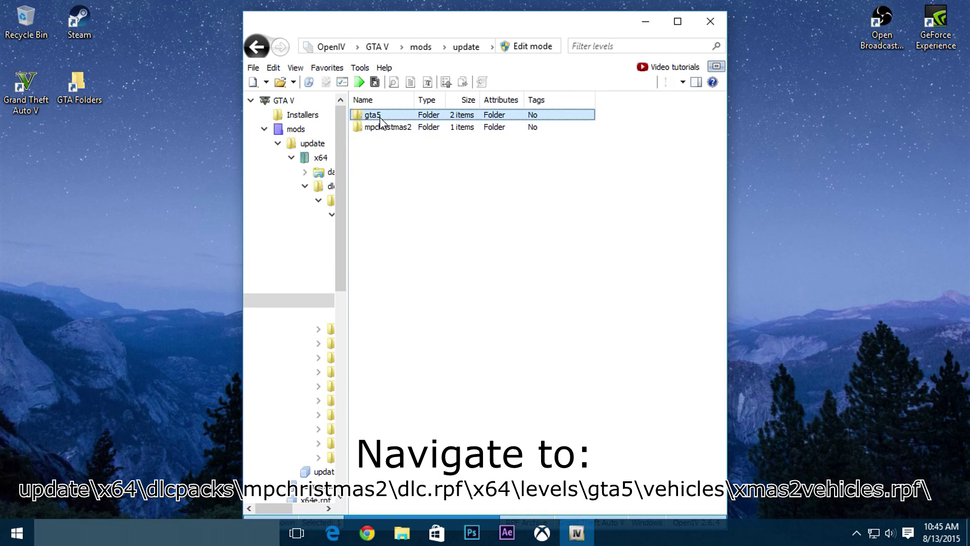
double_click(383, 127)
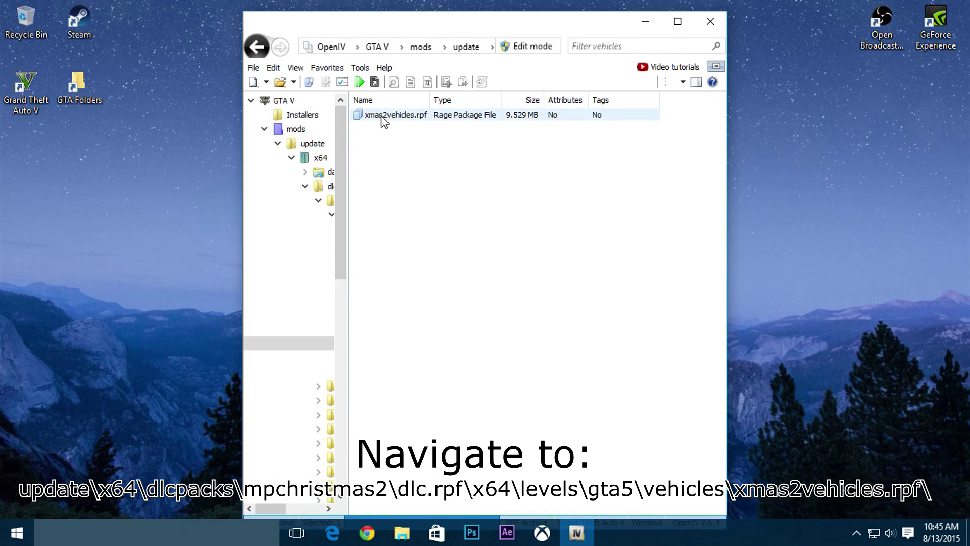
double_click(384, 115)
left_click_drag(445, 26, 1, 24)
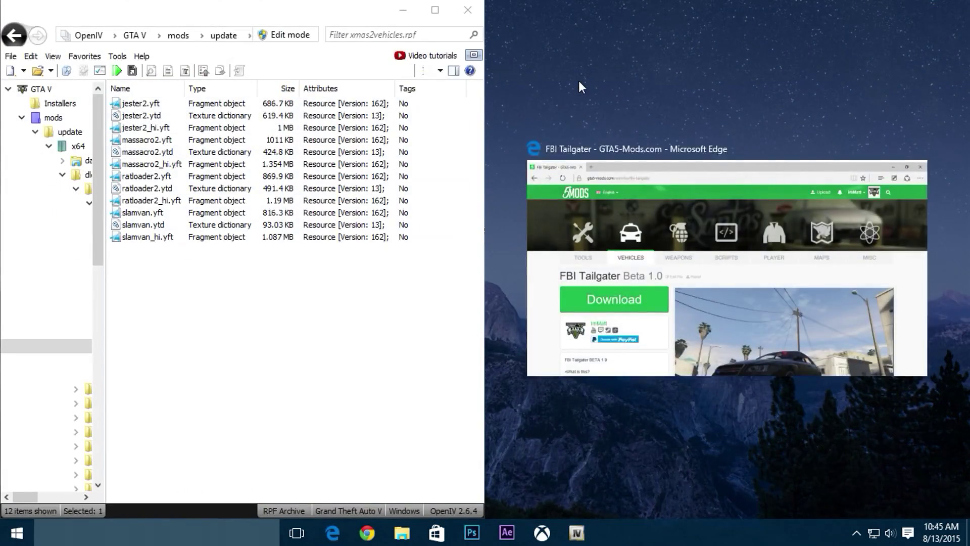
left_click(534, 182)
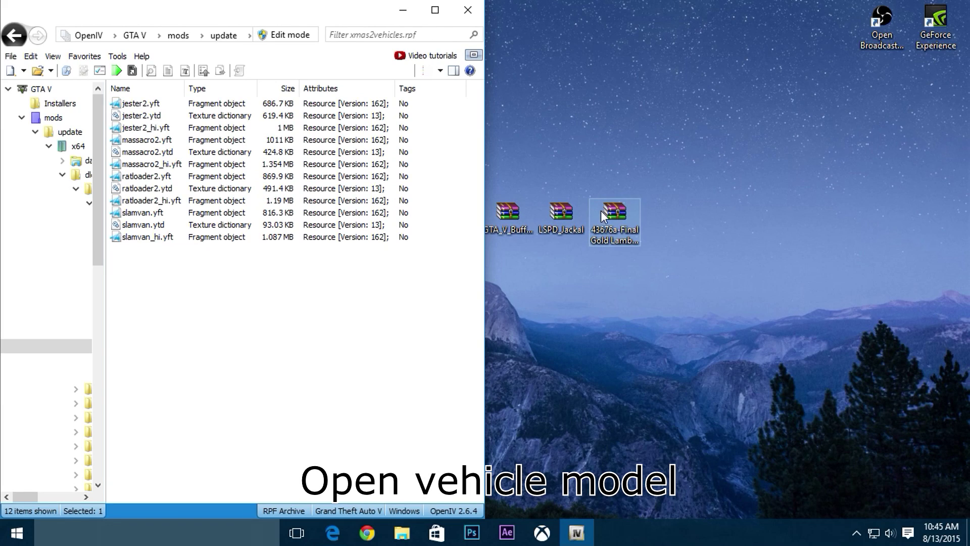
Open the GTA_V_Buffalo_S_Police_Vehicle.rar archive from the desktop in WinRAR and go into its Files folder
double_click(513, 215)
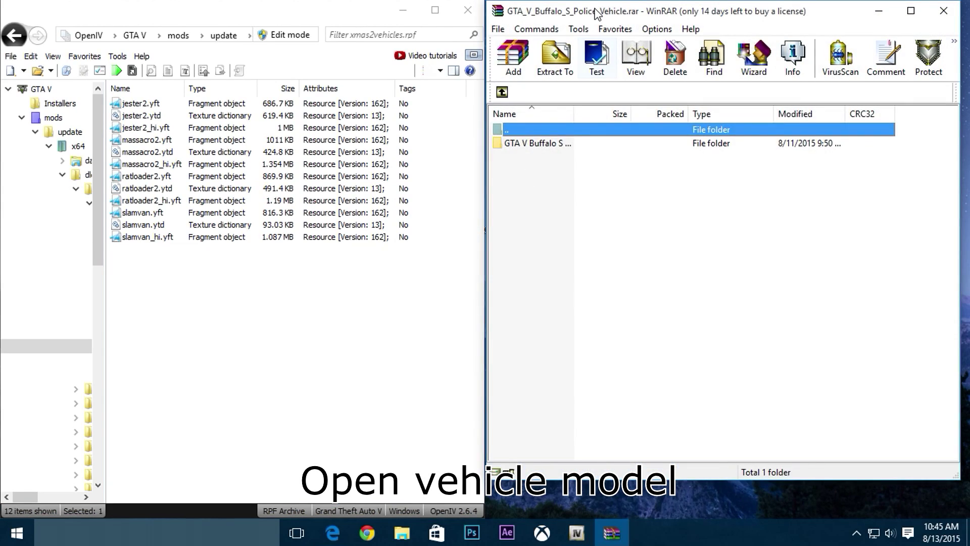
left_click(544, 145)
double_click(542, 141)
double_click(524, 144)
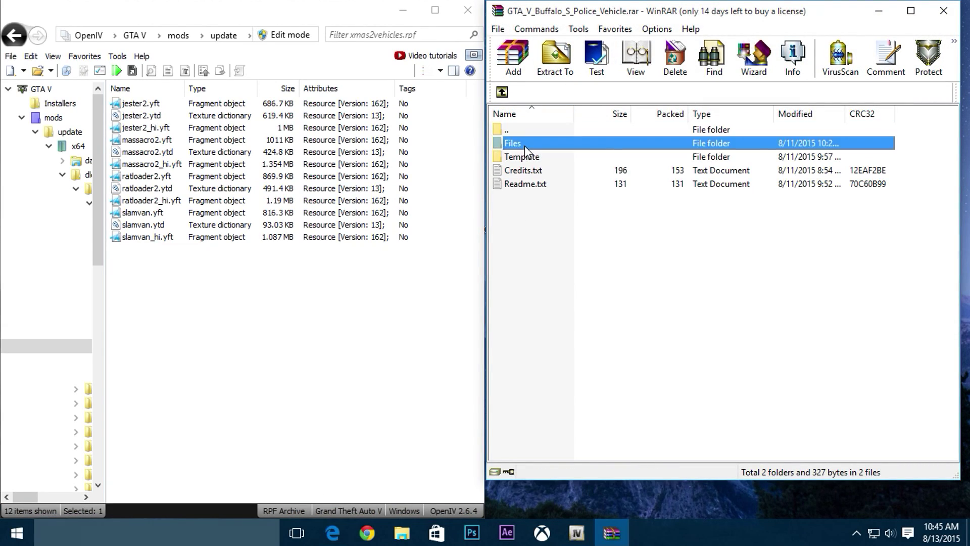
Enable edit mode in OpenIV and add all five police2 model files from the Buffalo archive to xmas2vehicles.rpf
left_click_drag(527, 213, 189, 288)
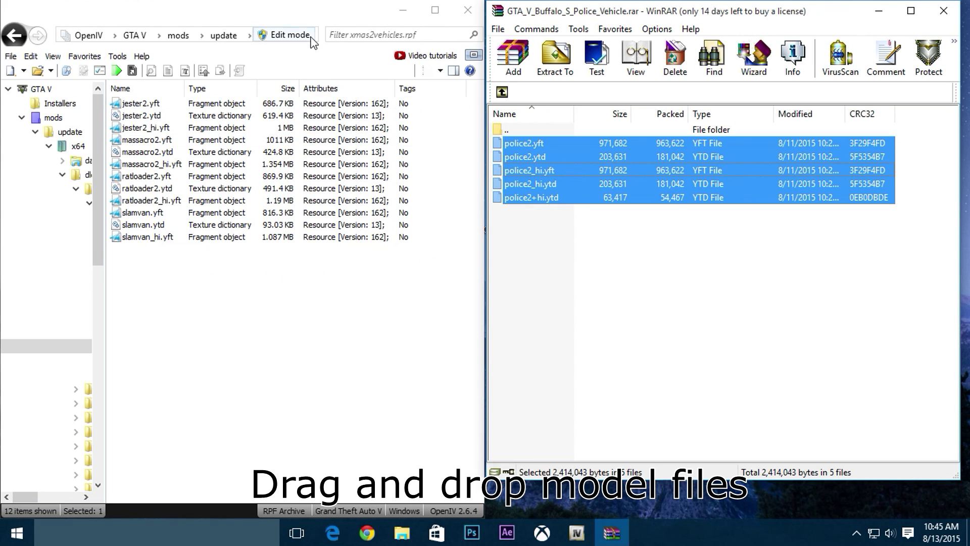
left_click(286, 35)
left_click(527, 321)
left_click_drag(523, 172, 227, 288)
Rename the added police2+hi.ytd file in xmas2vehicles.rpf to buffalopol+hi.ytd
right_click(109, 251)
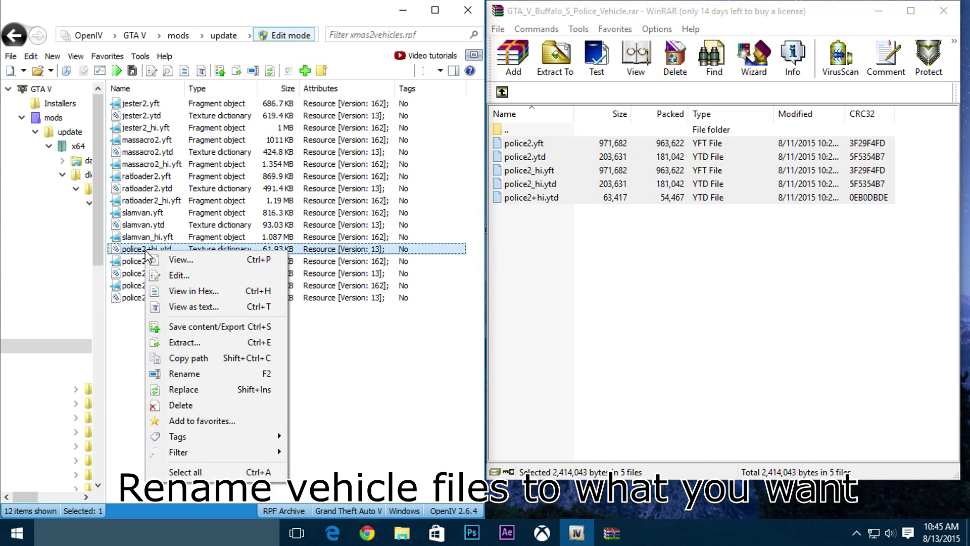
left_click(192, 374)
left_click(147, 249)
key("BackSpace")
key("BackSpace")
key("BackSpace")
key("BackSpace")
key("BackSpace")
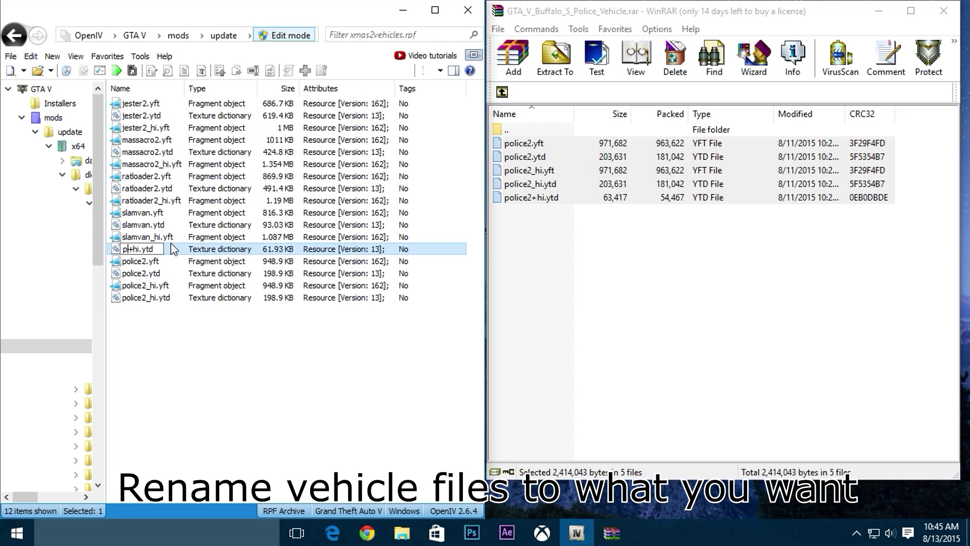
type("buffalopol")
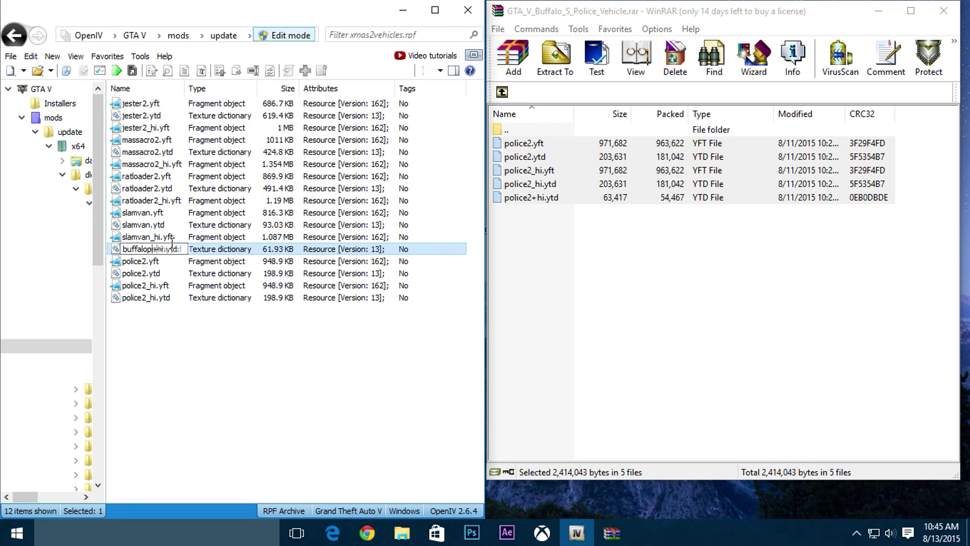
key("shift+Left")
key("shift+Left")
key("shift+Left")
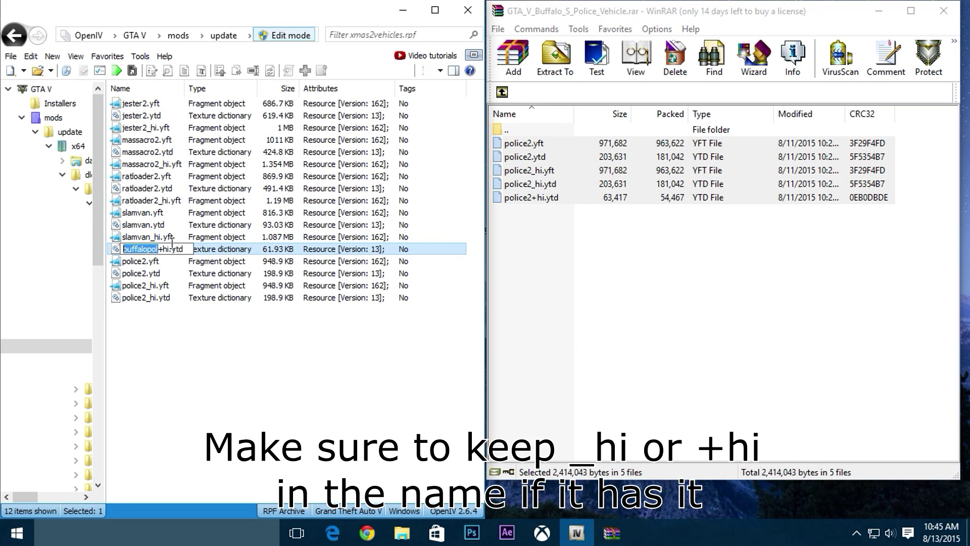
Rename police2.yft to buffalopol.yft and police2.ytd to buffalopol.ytd
left_click(136, 261)
right_click(135, 262)
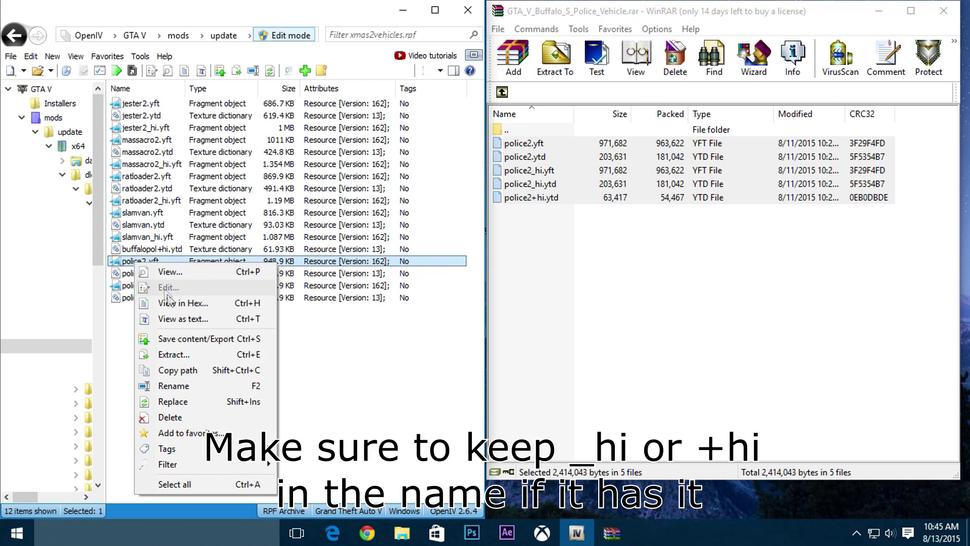
left_click(173, 385)
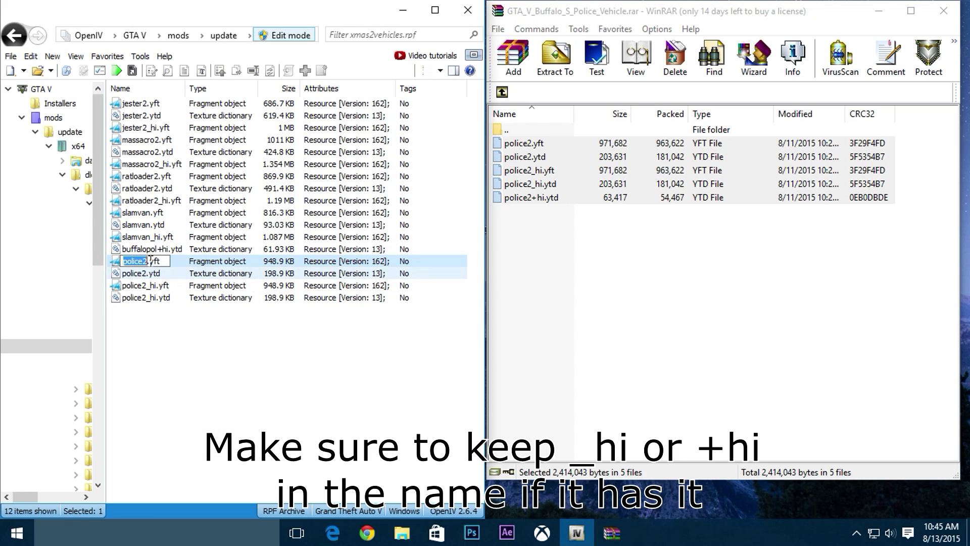
type("buffalopol")
left_click(142, 274)
right_click(142, 275)
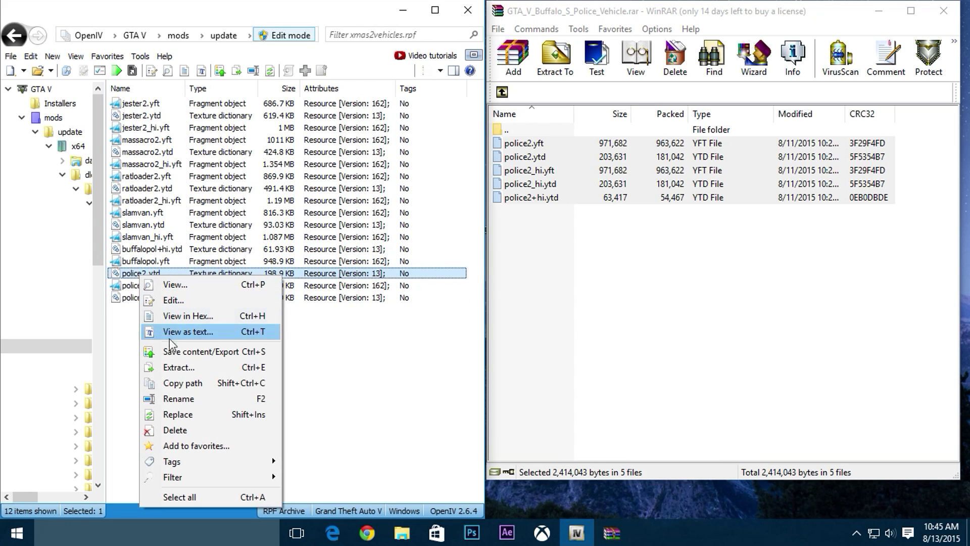
left_click(169, 399)
type("buffalopol")
Rename police2_hi.yft to buffalopol_hi.yft and police2_hi.ytd to buffalopol_hi.ytd, and close the Buffalo archive
left_click(145, 286)
right_click(145, 286)
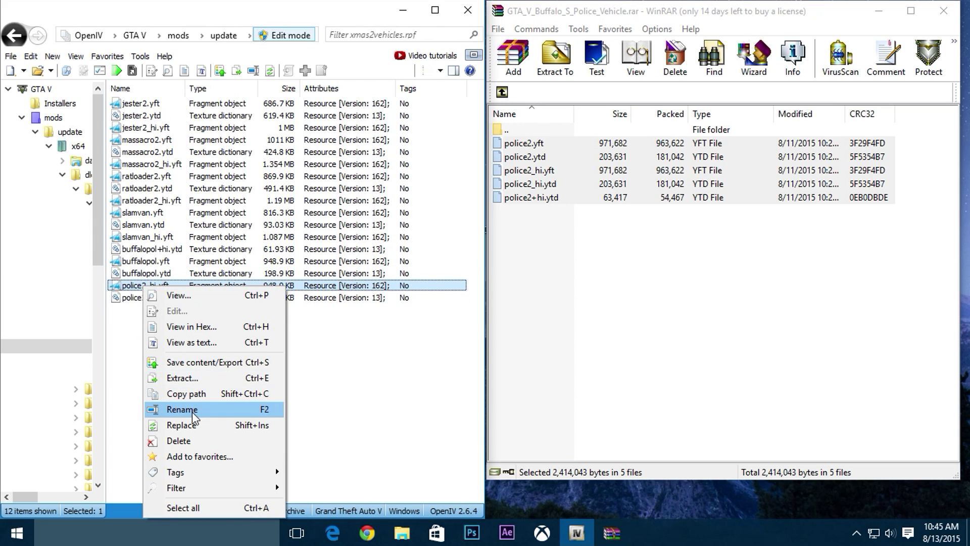
left_click(172, 410)
type("buffalopol")
left_click(147, 298)
right_click(148, 299)
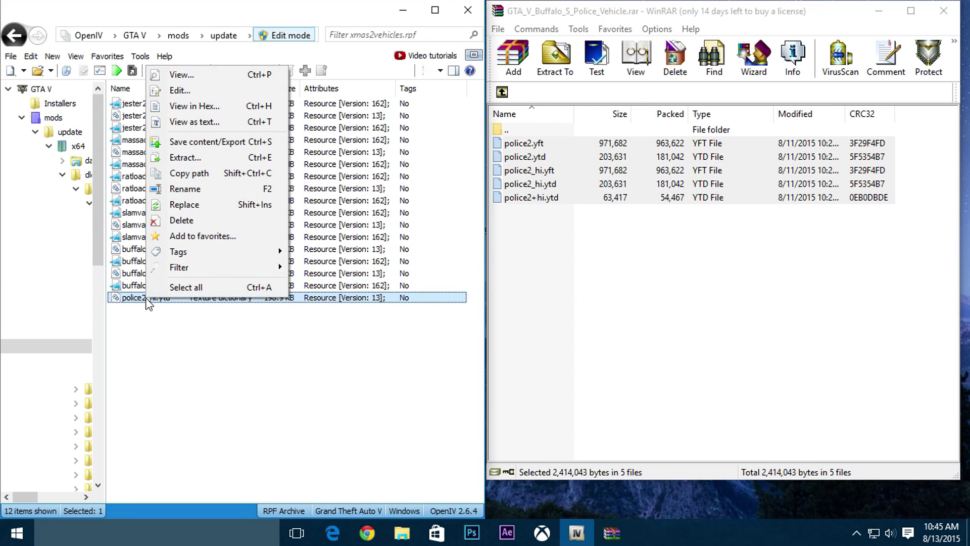
left_click(180, 189)
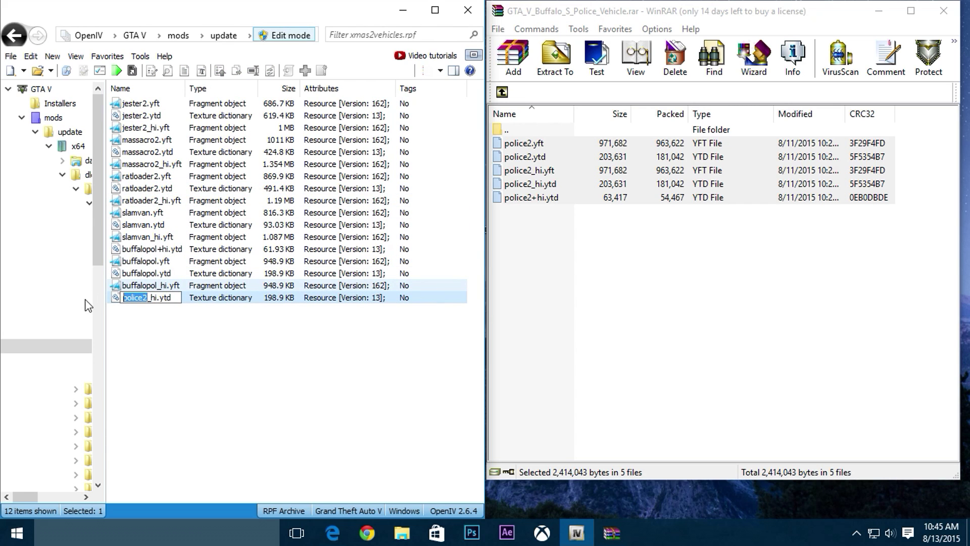
type("buffalopol")
left_click(164, 328)
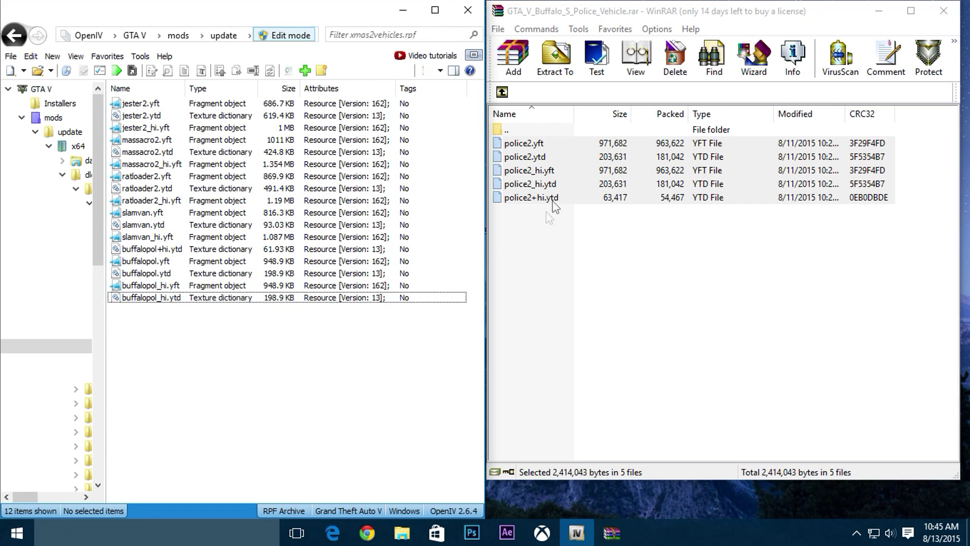
left_click(943, 10)
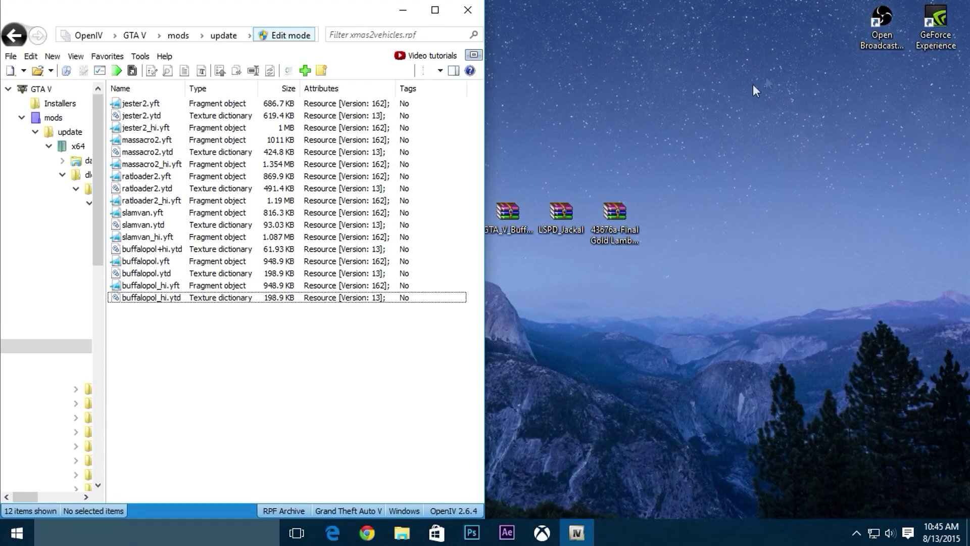
Open the LSPD_Jackal.rar archive from the desktop and add all four of its police2 model files to xmas2vehicles.rpf
double_click(572, 217)
double_click(546, 147)
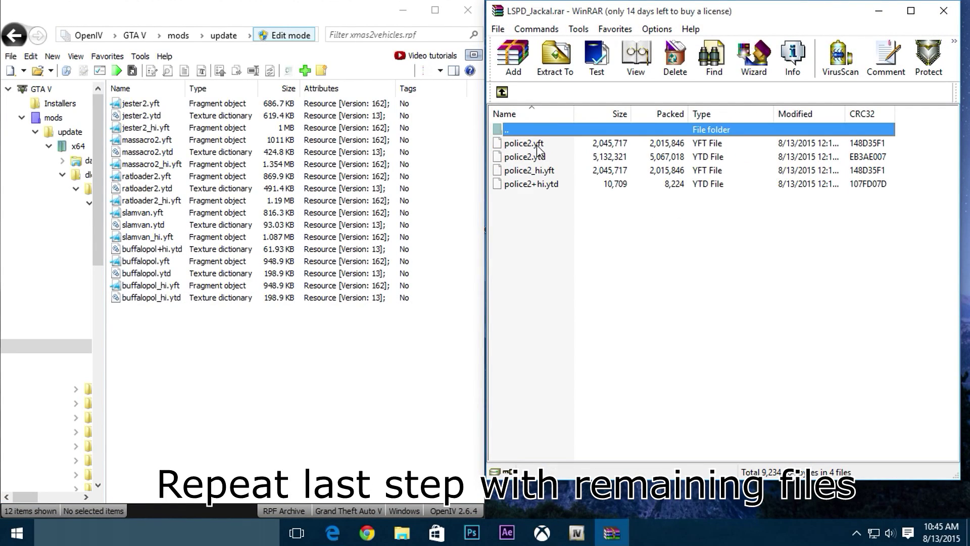
key("ctrl+a")
left_click_drag(569, 147, 273, 349)
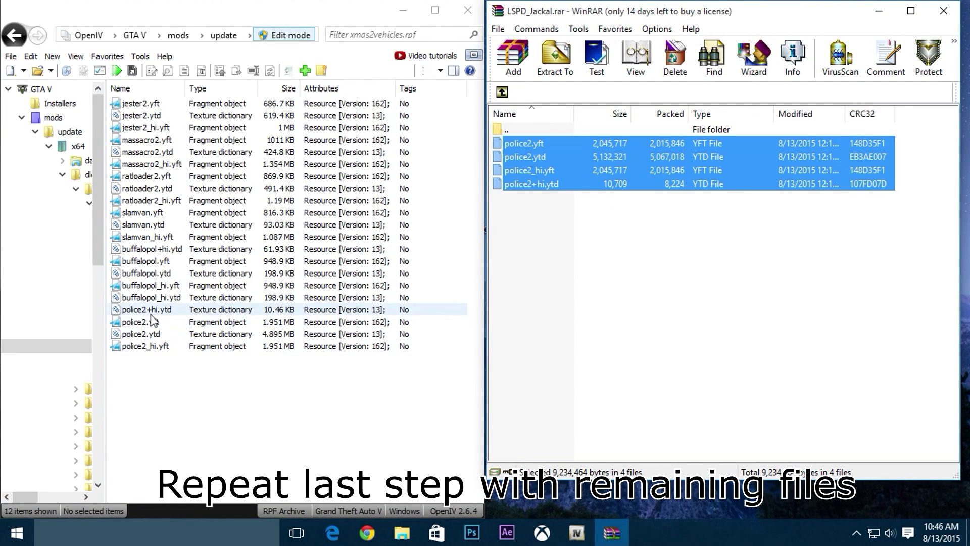
Rename the Jackal's police2+hi.ytd file to jackalpol+hi.ytd
right_click(112, 309)
left_click(144, 200)
type("jakcal+hi.ytd")
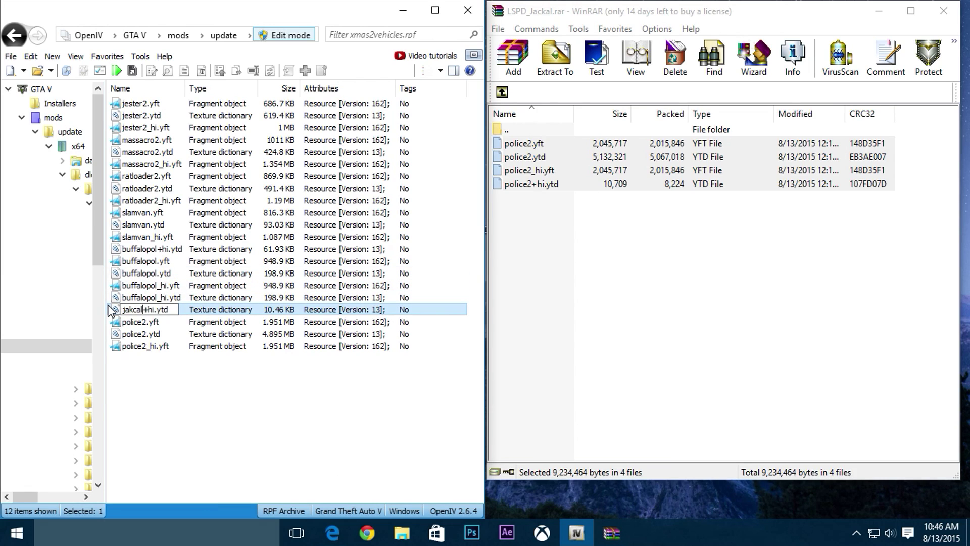
key("BackSpace")
key("BackSpace")
key("BackSpace")
key("BackSpace")
type("ckalpl")
Rename police2.yft, police2.ytd and police2_hi.yft to jackalpol.yft, jackalpol.ytd and jackalpol_hi.yft, and close the Jackal archive
right_click(146, 322)
left_click(173, 213)
type("jackalpol")
right_click(151, 333)
left_click(174, 219)
type("jackalpol")
right_click(152, 346)
left_click(173, 232)
type("jackalpol")
left_click(179, 386)
left_click(942, 12)
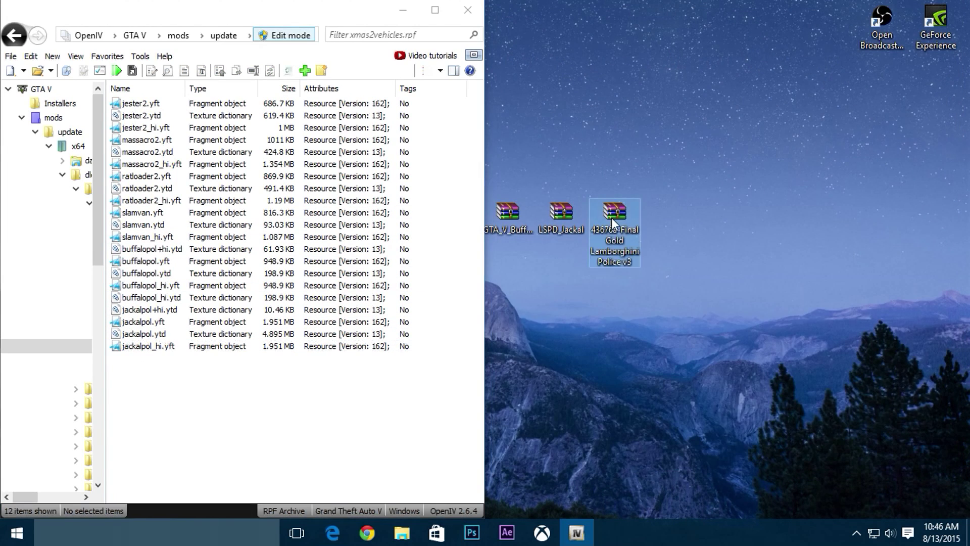
Open the Final Gold Lamborghini Police v3 archive from the desktop and add its four police2 model files to xmas2vehicles.rpf
double_click(613, 222)
double_click(553, 147)
key("ctrl+a")
left_click_drag(566, 158, 311, 366)
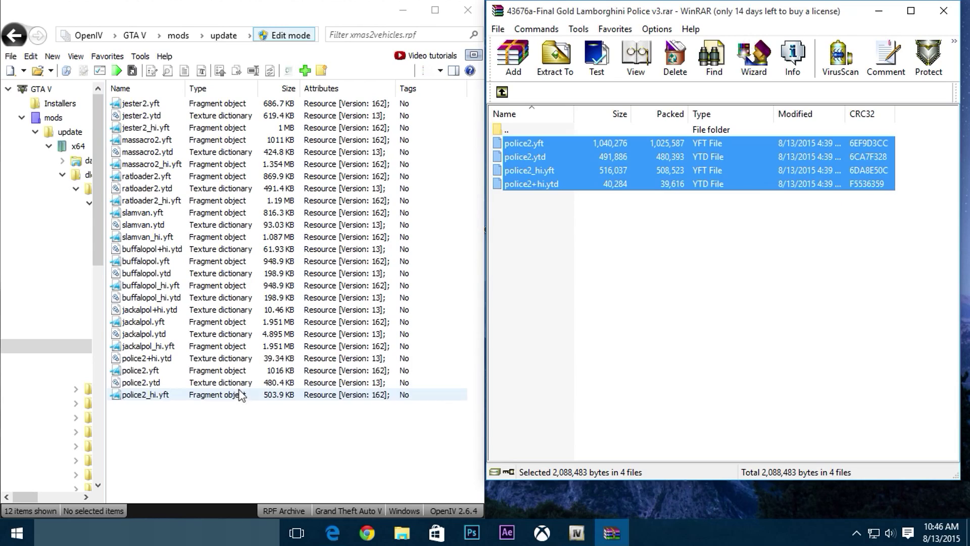
Rename the Lamborghini's police2+hi.ytd to zentpol+hi.ytd and police2.yft to zentpol.yft
right_click(146, 358)
left_click(174, 249)
left_click_drag(147, 360, 121, 358)
type("zentpol")
key("Return")
right_click(132, 369)
left_click(184, 259)
type("zentpol")
key("Return")
Rename police2.ytd to zentpol.ytd and police2_hi.yft to zentpol_hi.yft, and close the Lamborghini archive
right_click(133, 383)
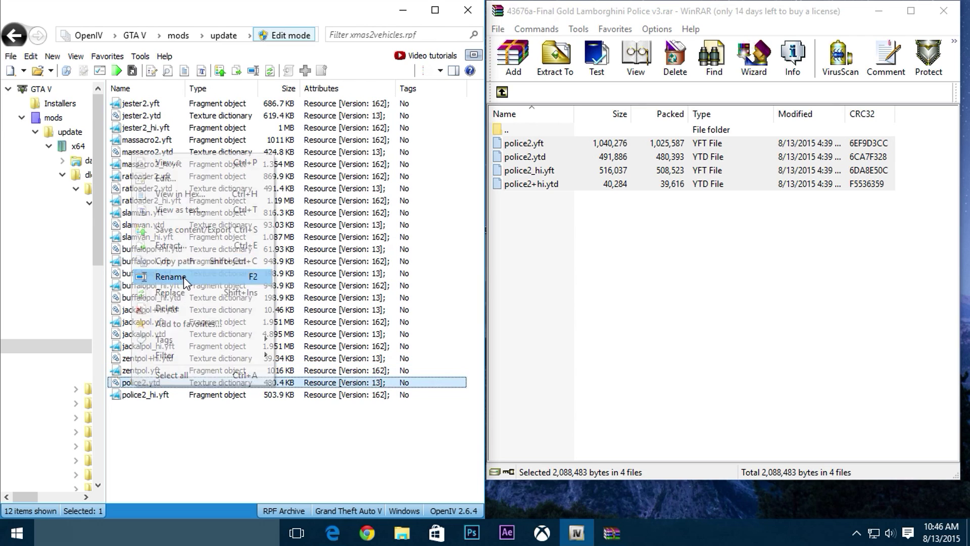
left_click(183, 277)
type("zentpol")
key("Return")
left_click(147, 394)
key("F2")
left_click_drag(147, 395, 96, 400)
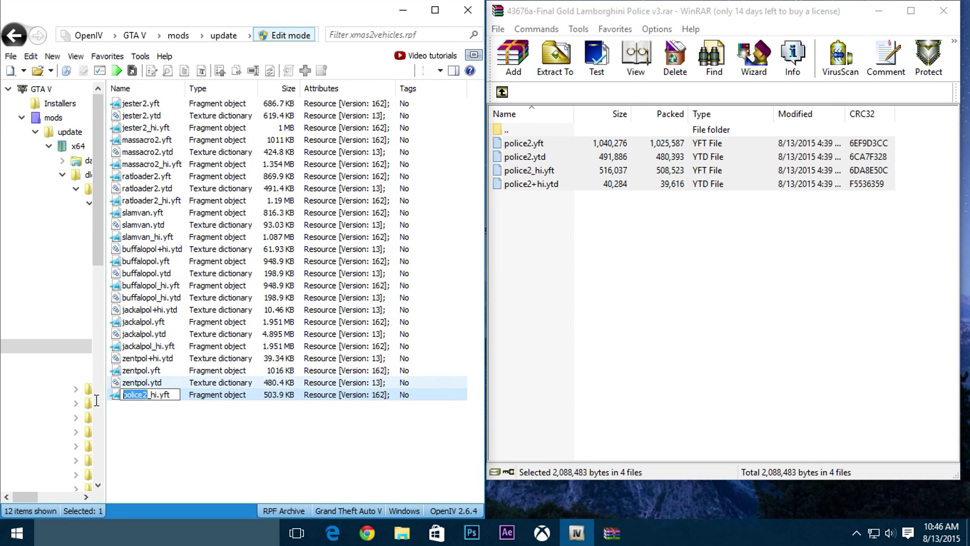
type("zentpol")
left_click(202, 433)
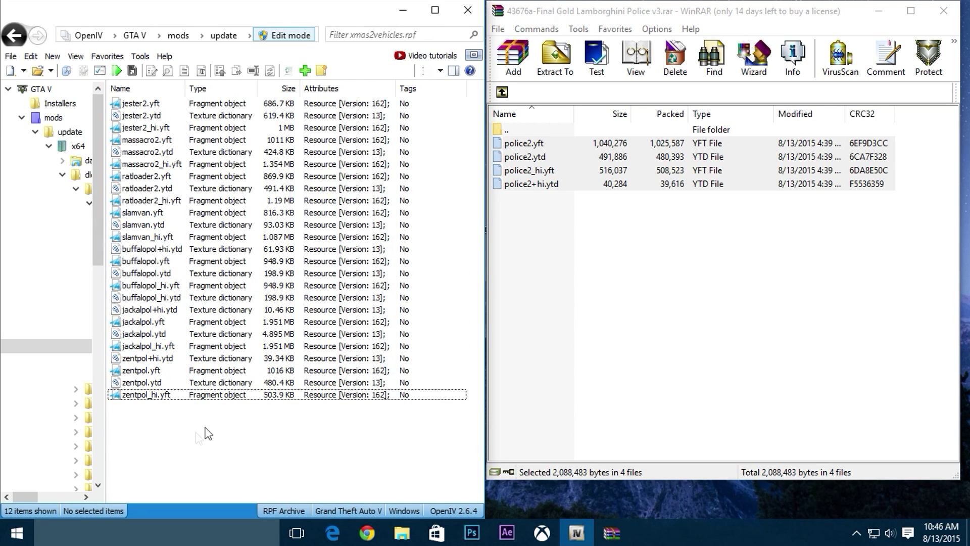
left_click(943, 13)
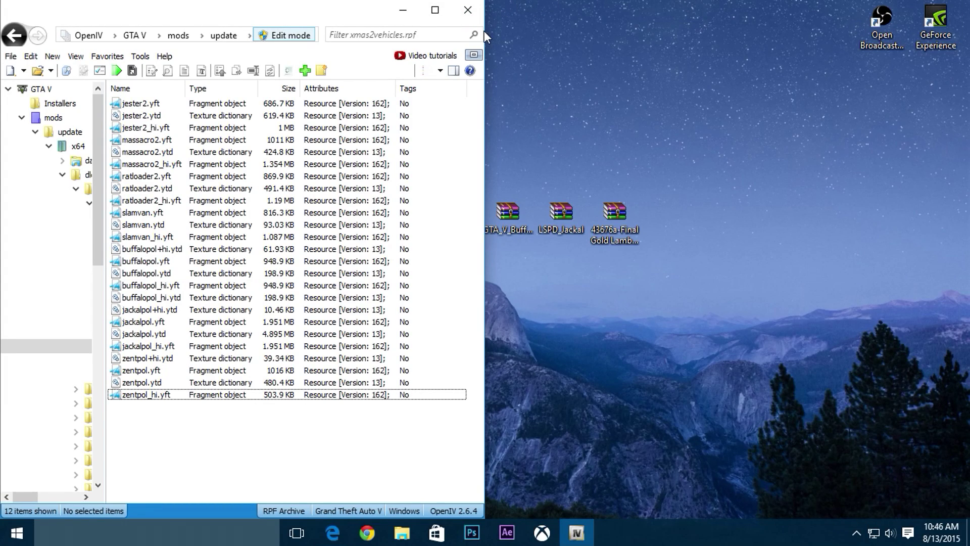
Go back five levels from xmas2vehicles.rpf to the package root and open its common\data folder
left_click(15, 36)
left_click(15, 36)
left_click(15, 36)
left_click(15, 37)
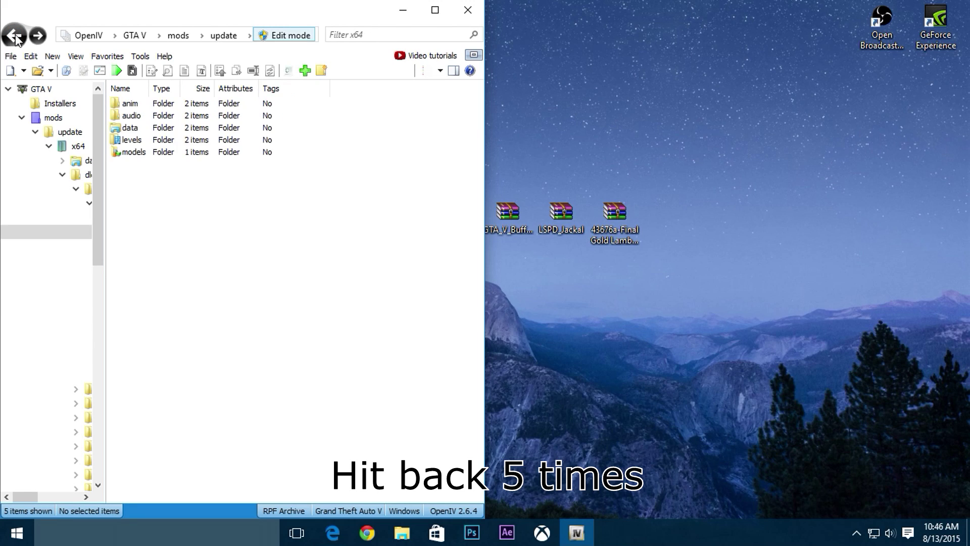
left_click(15, 36)
double_click(161, 104)
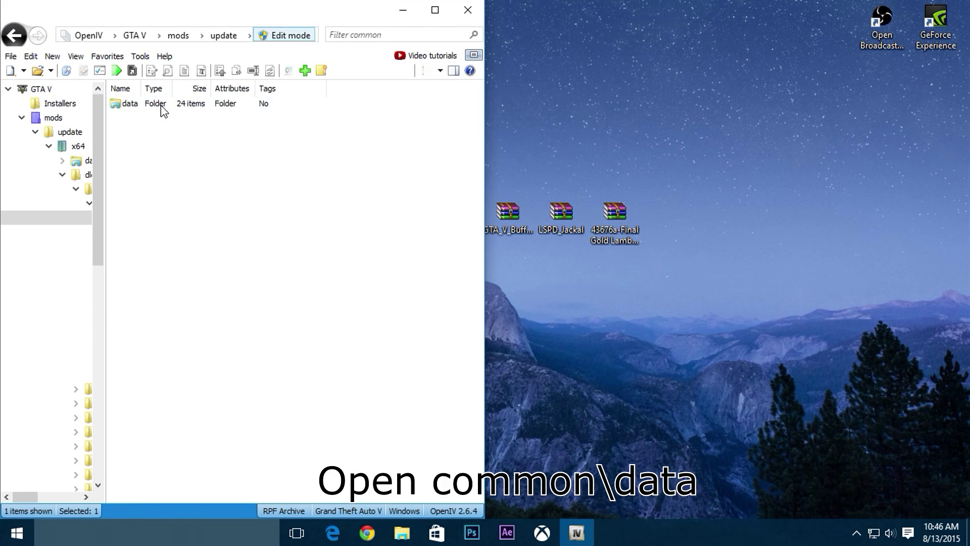
double_click(129, 104)
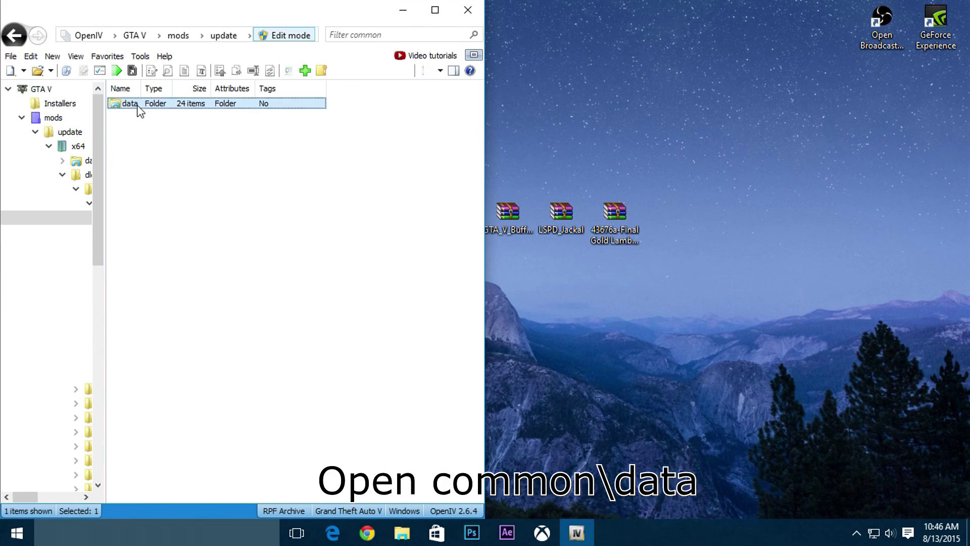
Open the Added_Cars archive from the desktop and extract carvariations.meta and vehicles.meta to the desktop
left_click(403, 11)
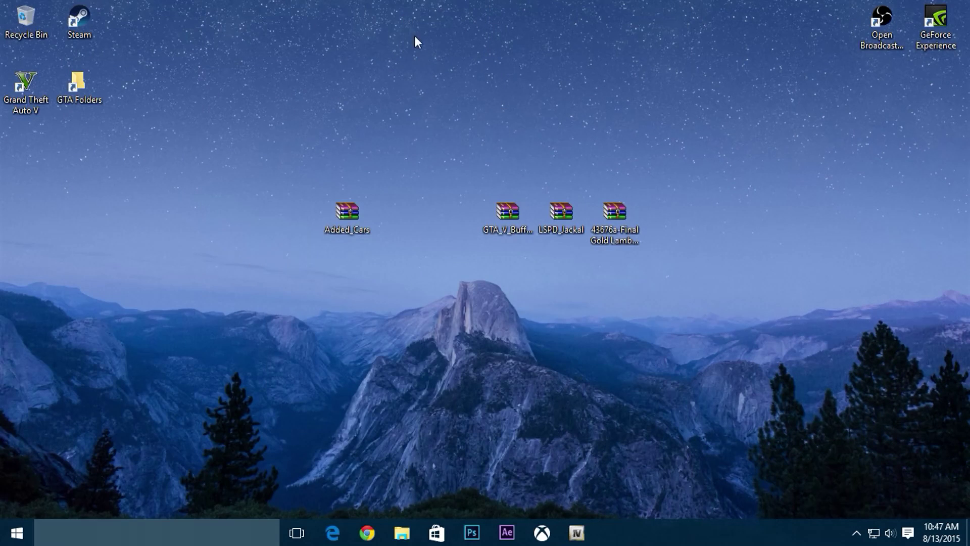
double_click(348, 215)
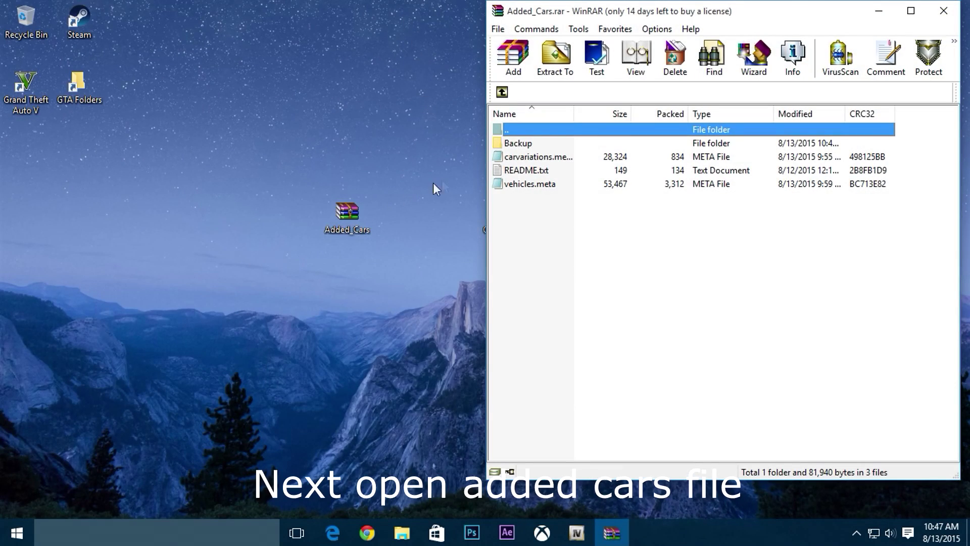
left_click(508, 158)
left_click(518, 185, "ctrl")
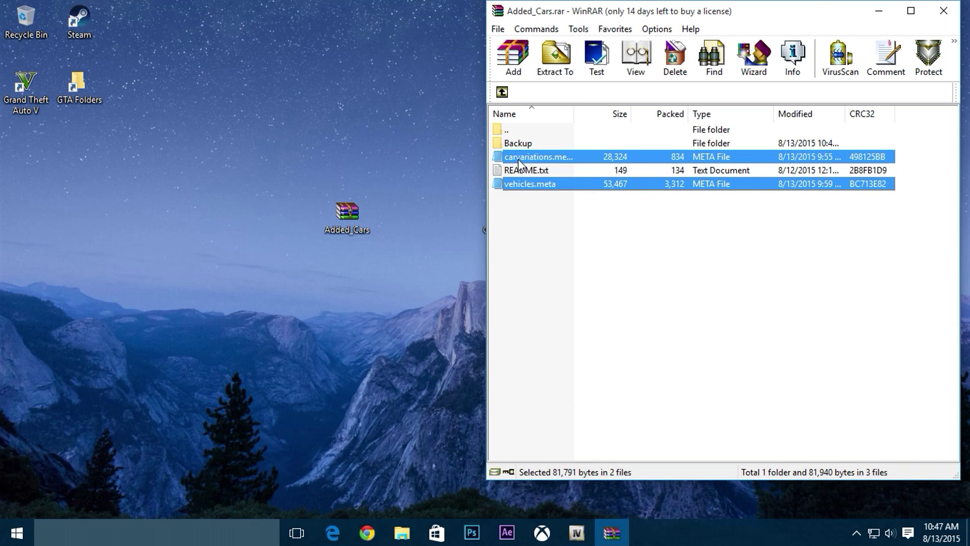
left_click_drag(519, 161, 572, 213)
left_click_drag(183, 220, 184, 221)
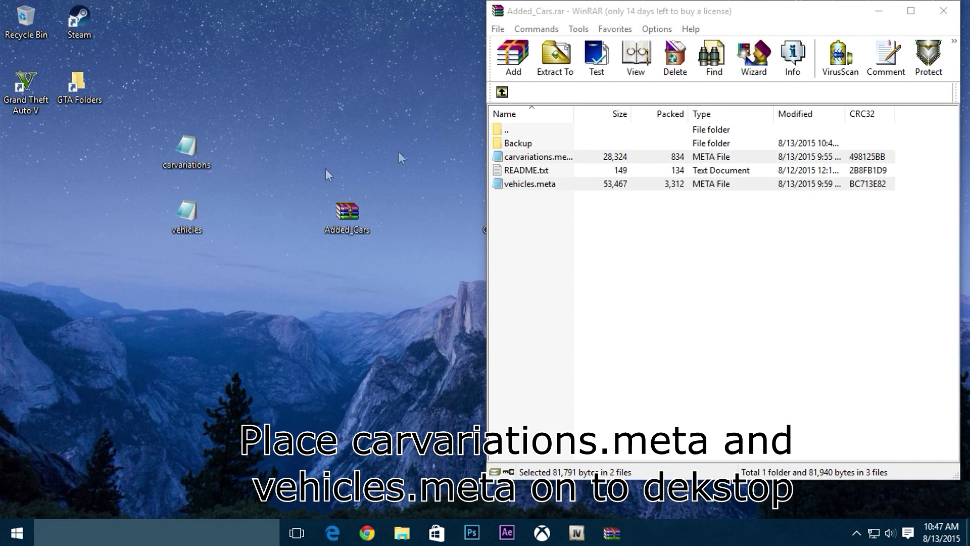
left_click(880, 16)
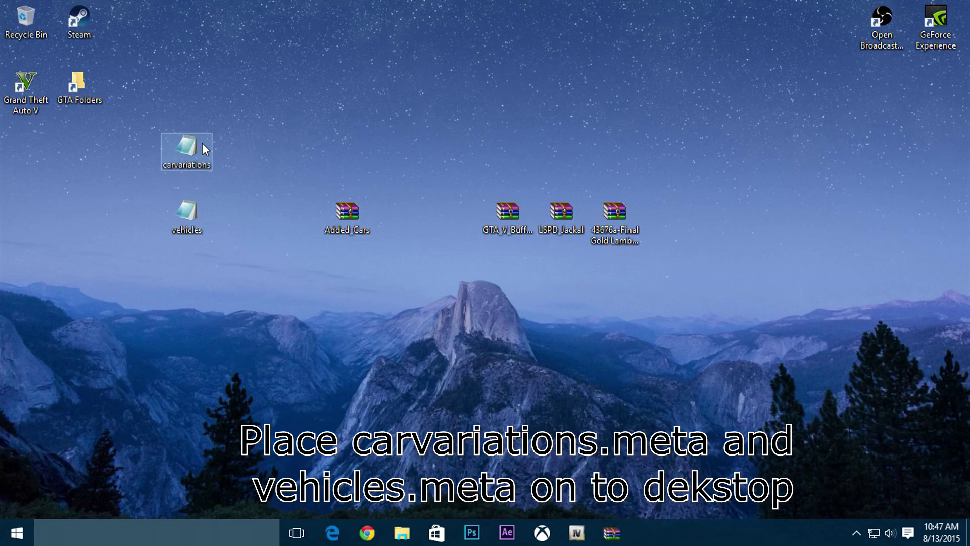
Open the extracted carvariations file in Notepad and set the first vehicle's modelName to buffalopol
double_click(189, 150)
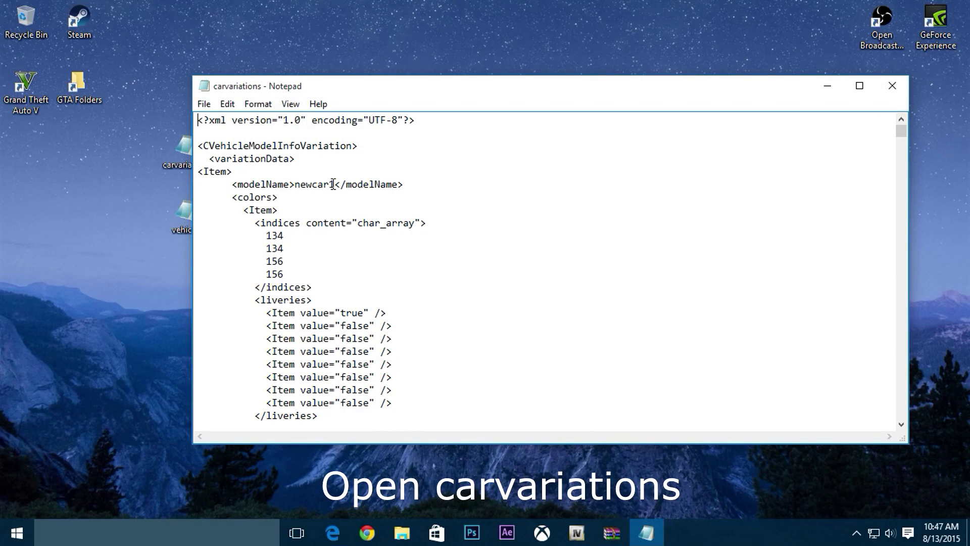
key("BackSpace")
key("BackSpace")
key("BackSpace")
key("BackSpace")
key("BackSpace")
key("BackSpace")
key("BackSpace")
type("buffalopol")
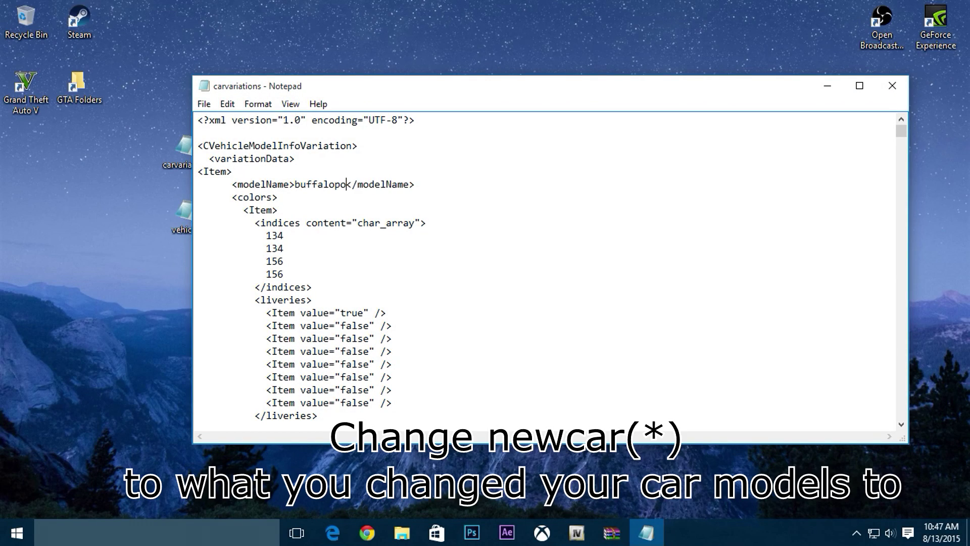
Set the modelName of the second vehicle entry in carvariations to jackalpol
scroll(339, 186, "down", 12)
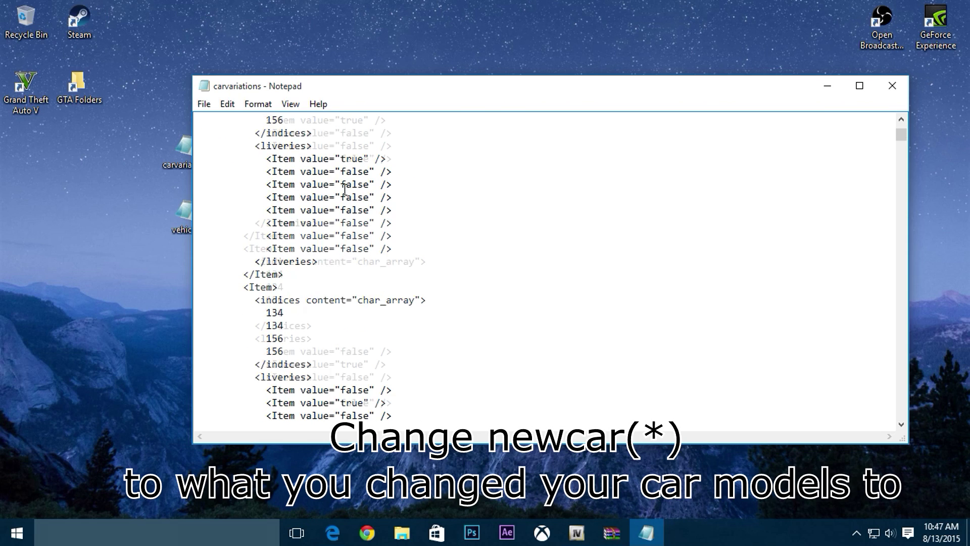
scroll(354, 201, "down", 5)
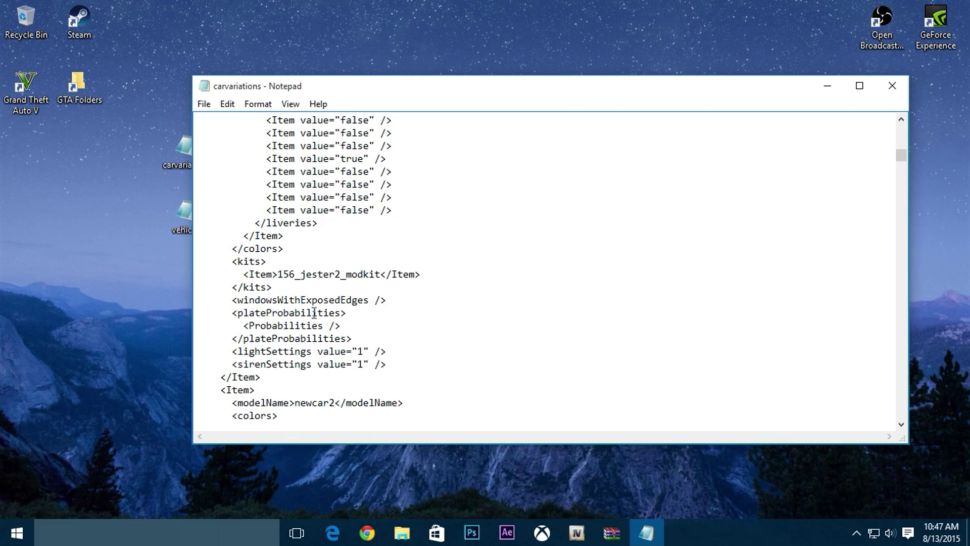
scroll(315, 313, "down", 3)
key("BackSpace")
key("BackSpace")
key("BackSpace")
key("BackSpace")
key("BackSpace")
key("BackSpace")
key("BackSpace")
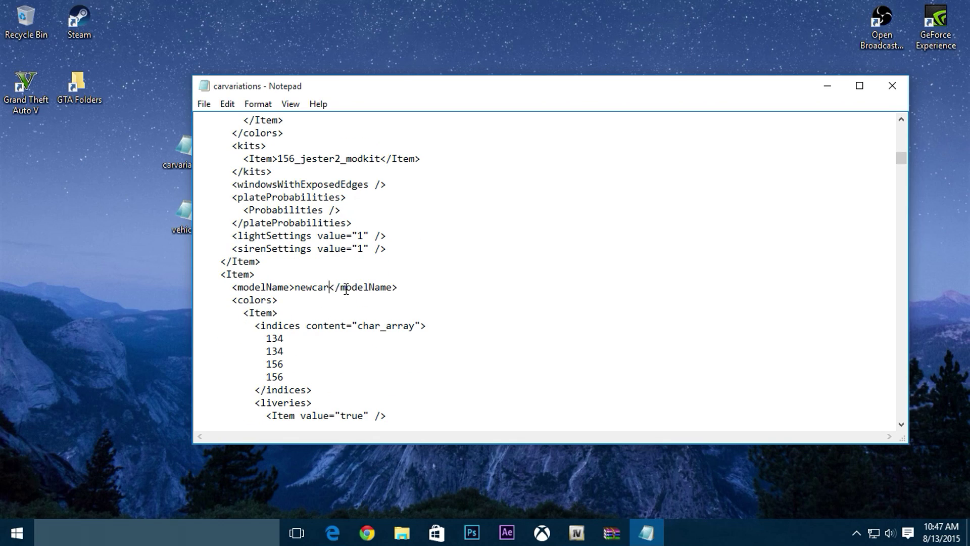
type("jackalo")
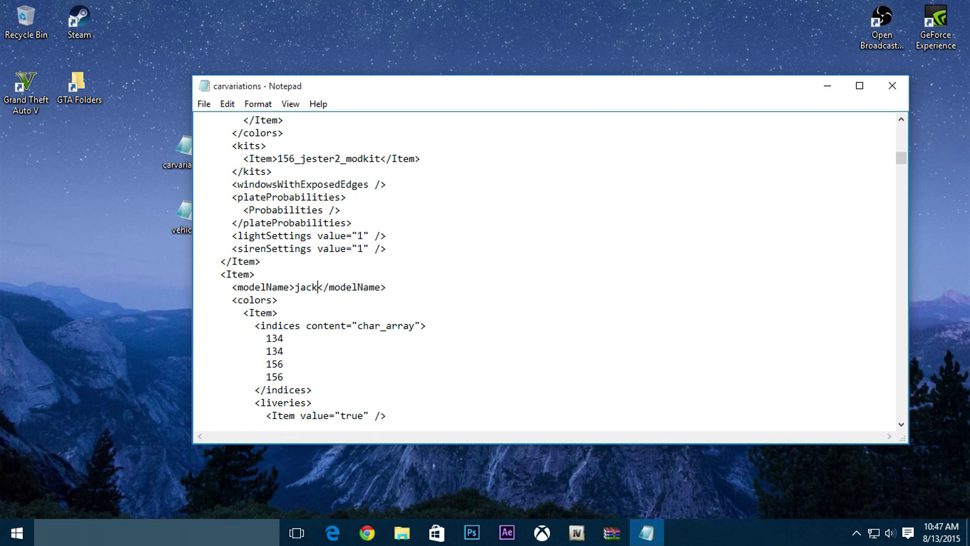
key("BackSpace")
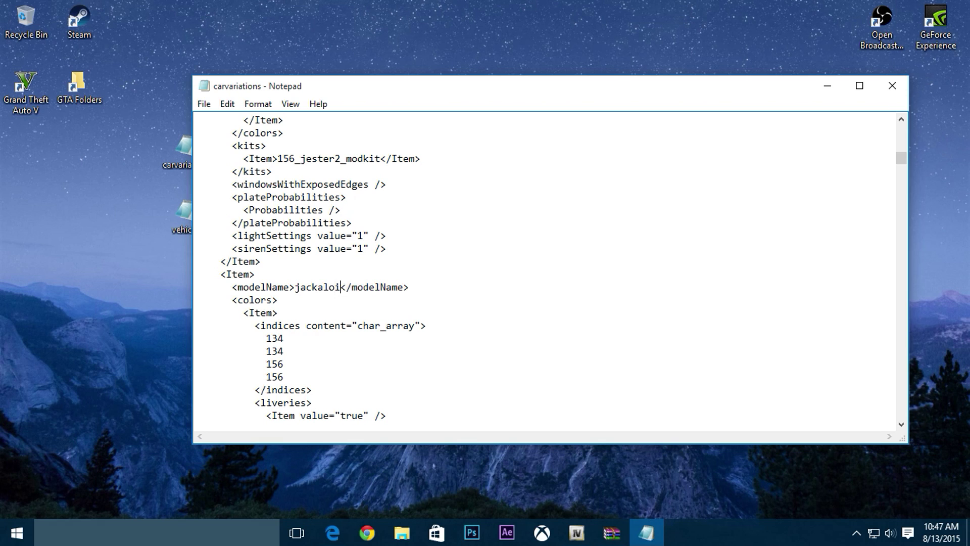
type("pol")
Set the modelName of the third vehicle entry to zentpol and close the carvariations file
scroll(346, 288, "down", 15)
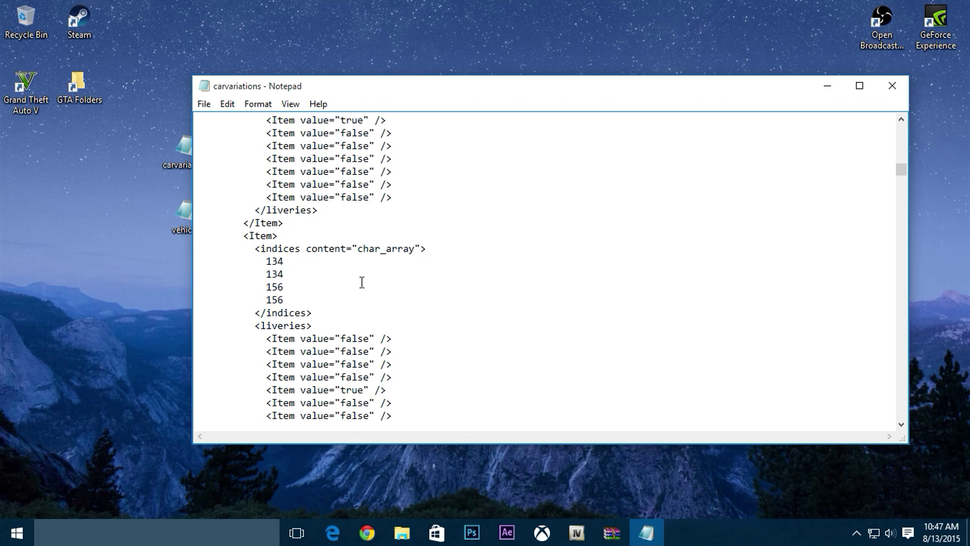
scroll(356, 277, "down", 15)
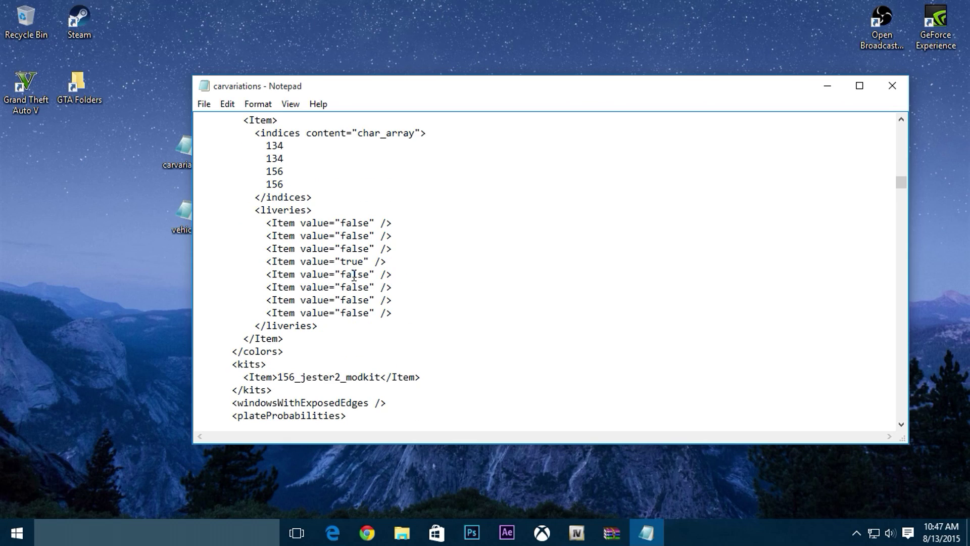
scroll(353, 276, "down", 2)
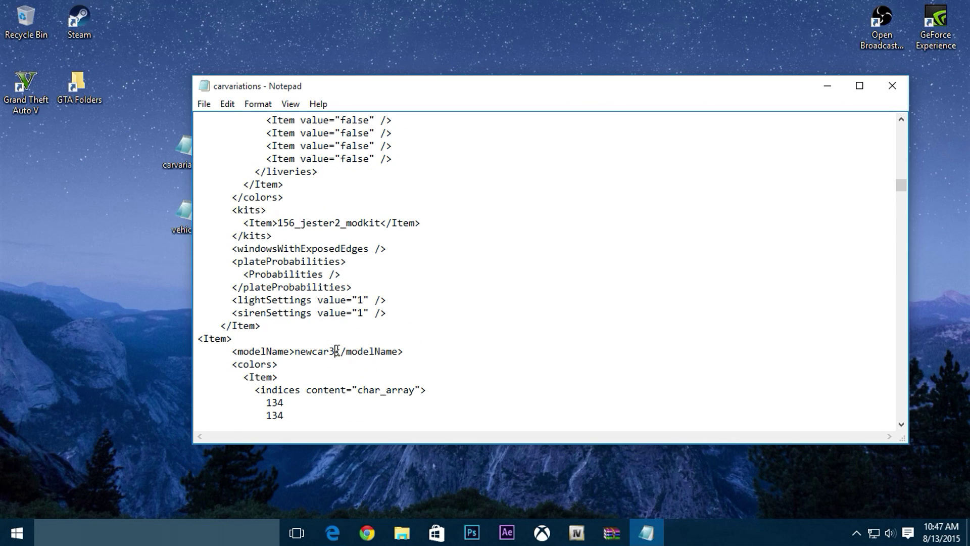
key("BackSpace")
key("BackSpace")
key("BackSpace")
key("BackSpace")
key("BackSpace")
key("BackSpace")
key("BackSpace")
type("zentpol")
left_click(896, 89)
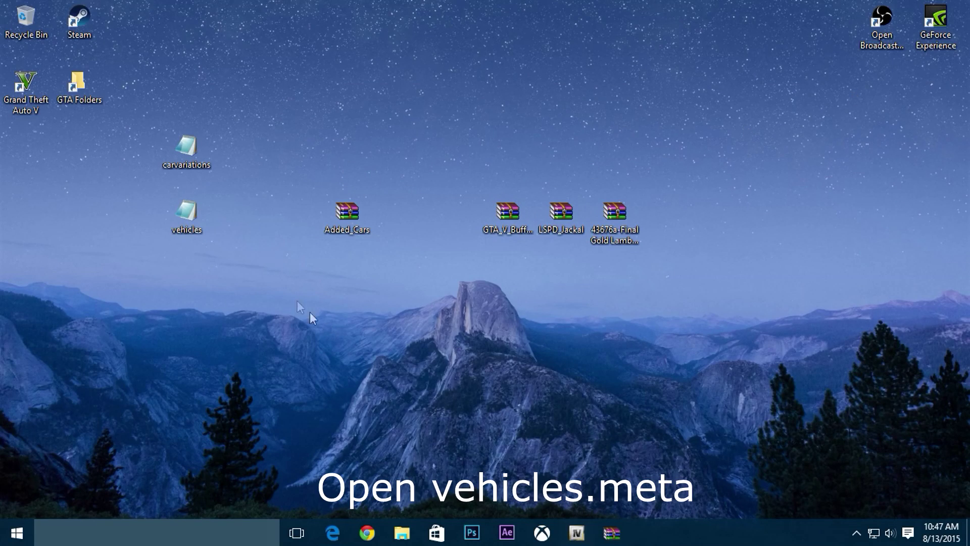
Open the extracted vehicles file from the desktop and set the first vehicle's modelName to buffalopol
double_click(187, 211)
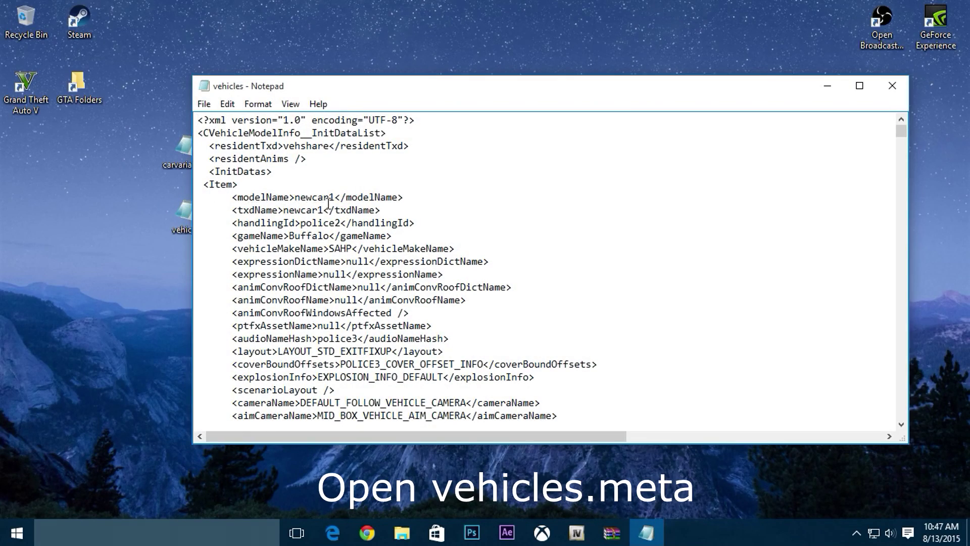
key("BackSpace")
key("BackSpace")
key("BackSpace")
key("BackSpace")
key("BackSpace")
key("BackSpace")
key("BackSpace")
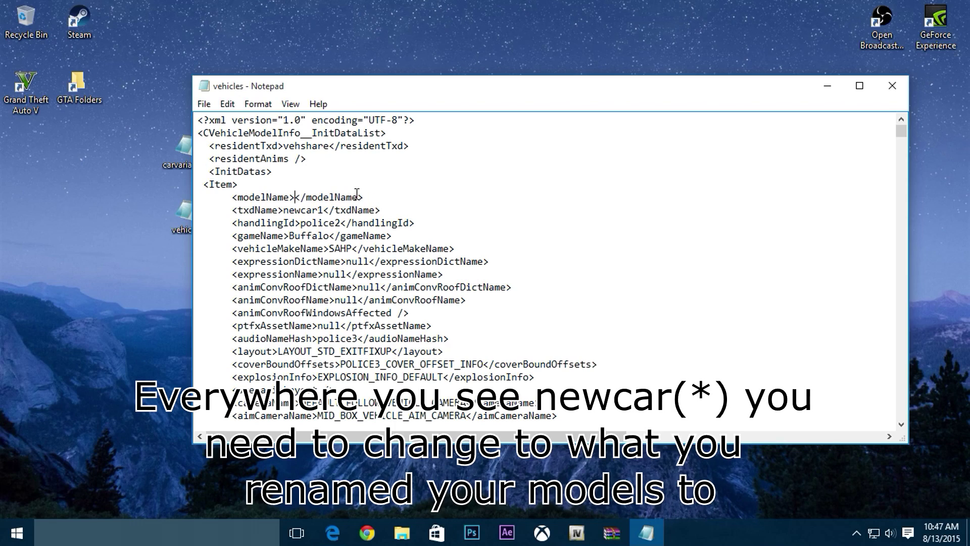
type("buffalopol")
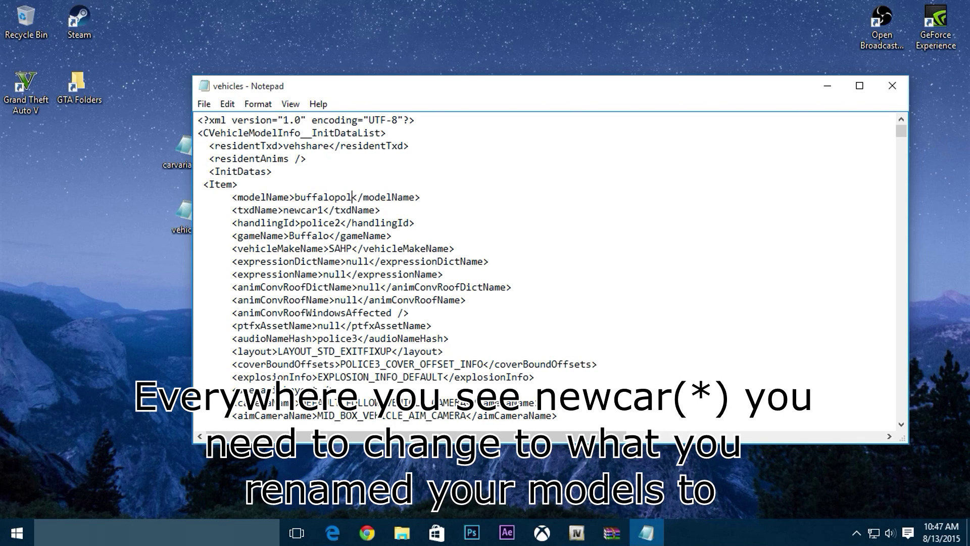
Set the first vehicle's txdName in the vehicles file to buffalopol
key("BackSpace")
key("BackSpace")
key("BackSpace")
key("BackSpace")
key("BackSpace")
key("BackSpace")
key("BackSpace")
type("buffalopol")
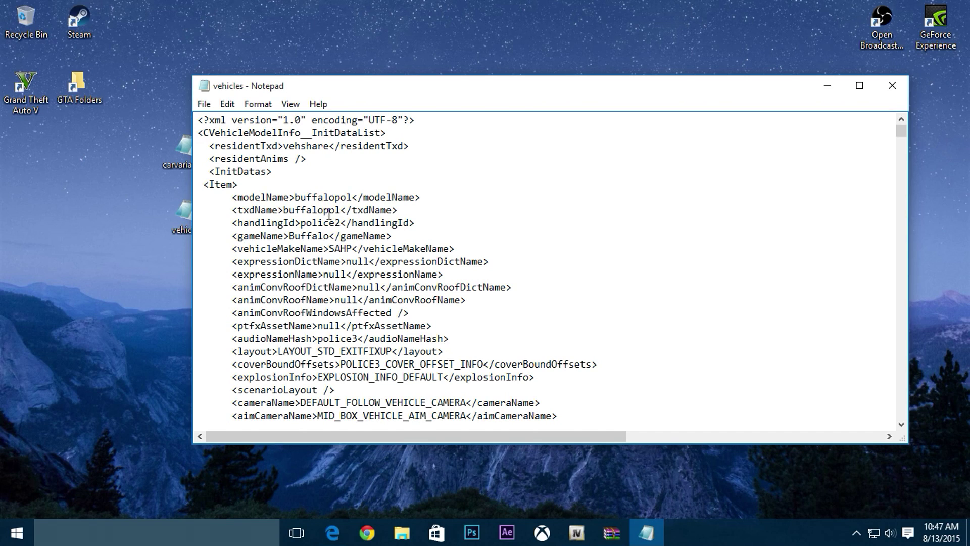
Clear the first vehicle's handlingId value and enter police2 again
left_click_drag(341, 223, 315, 225)
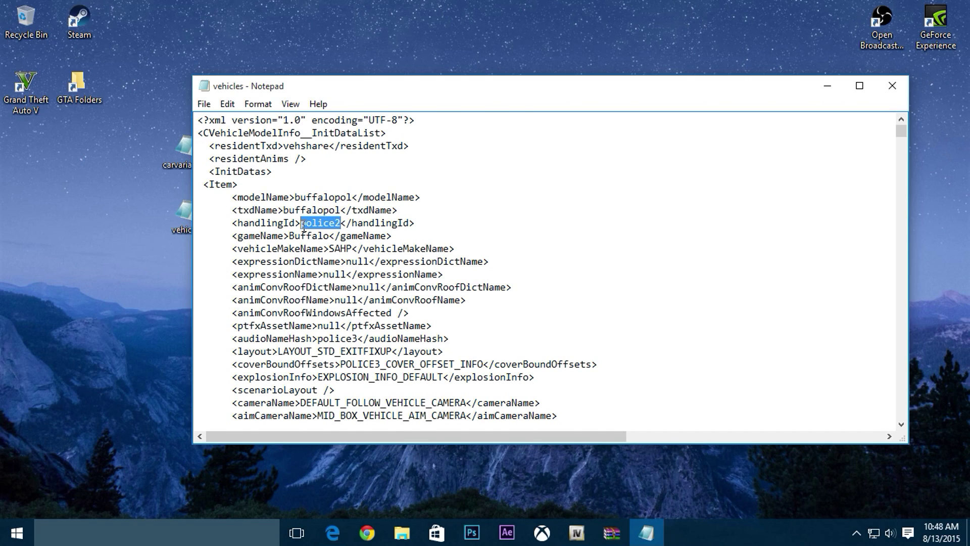
left_click(342, 225)
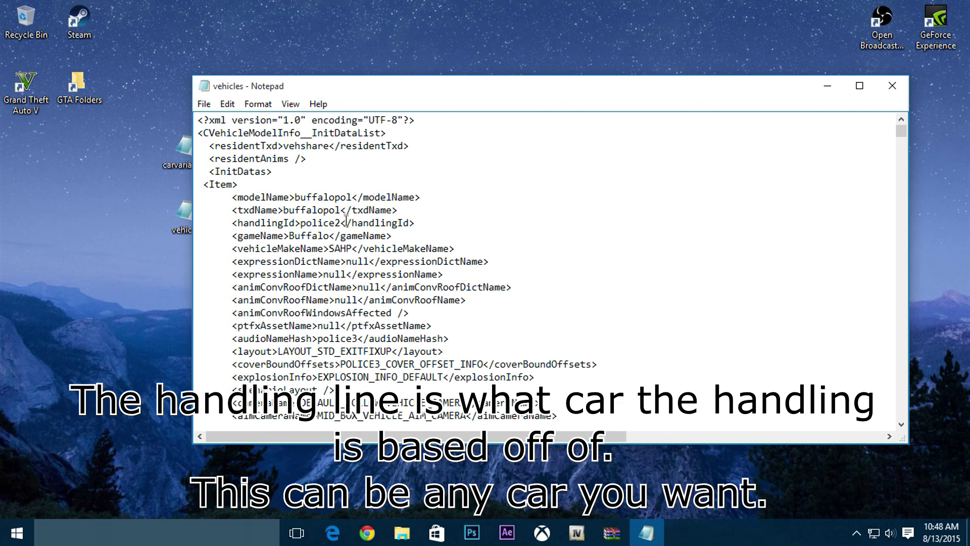
key("BackSpace")
key("BackSpace")
key("BackSpace")
key("BackSpace")
key("BackSpace")
key("BackSpace")
key("BackSpace")
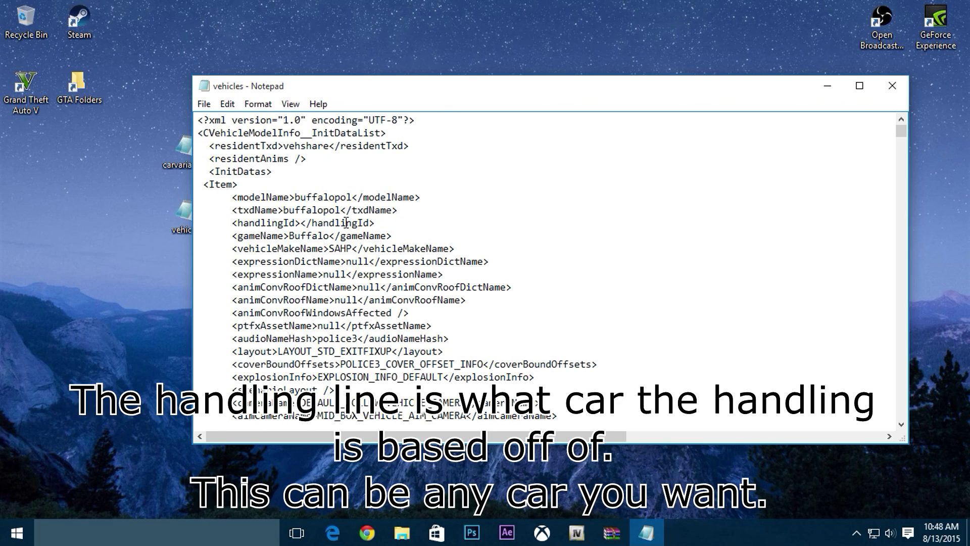
type("police2")
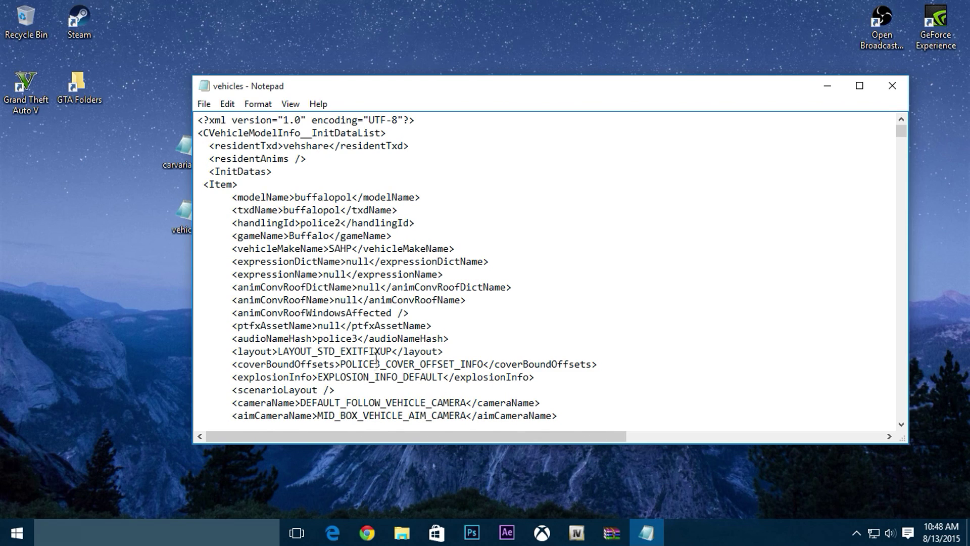
Set the first vehicle's audioNameHash to police2
left_click_drag(234, 340, 511, 342)
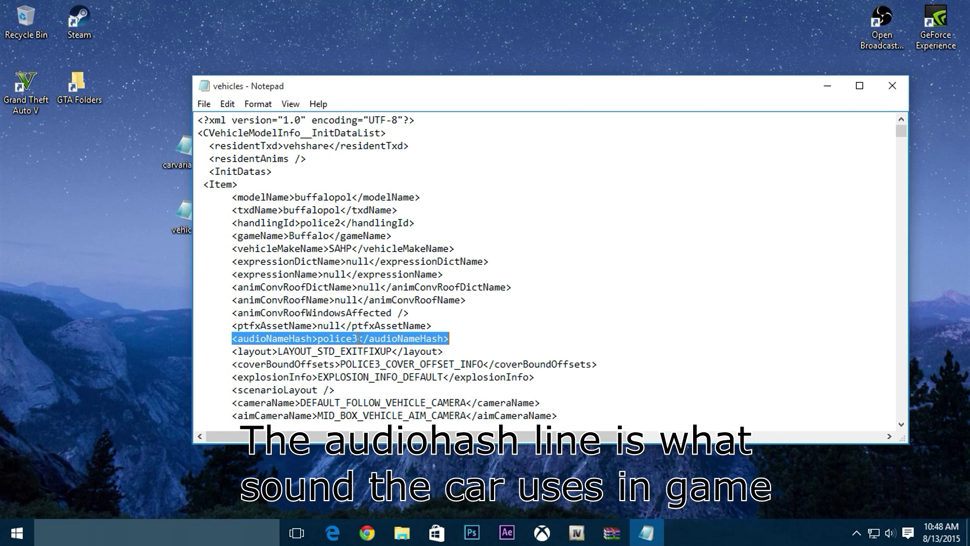
left_click(454, 338)
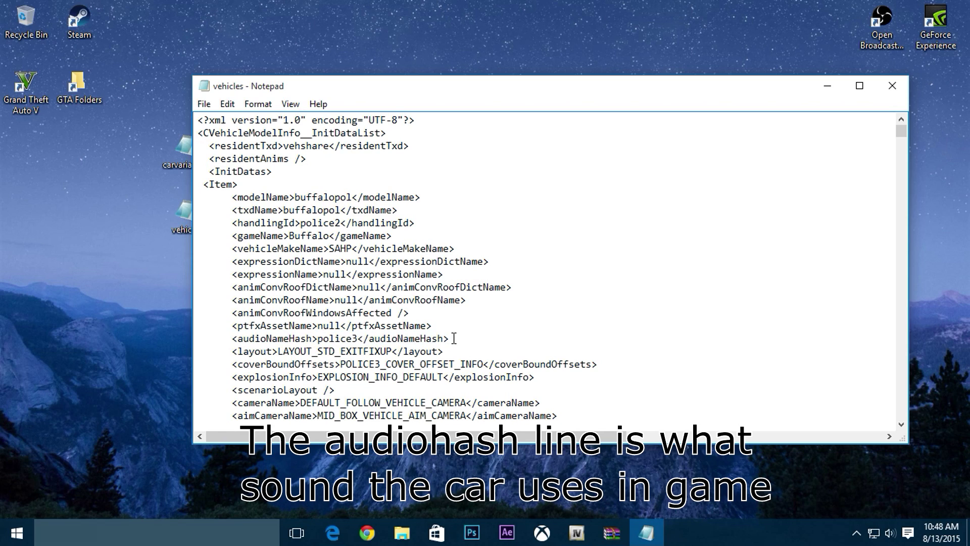
scroll(454, 334, "down", 1)
scroll(461, 289, "up", 1)
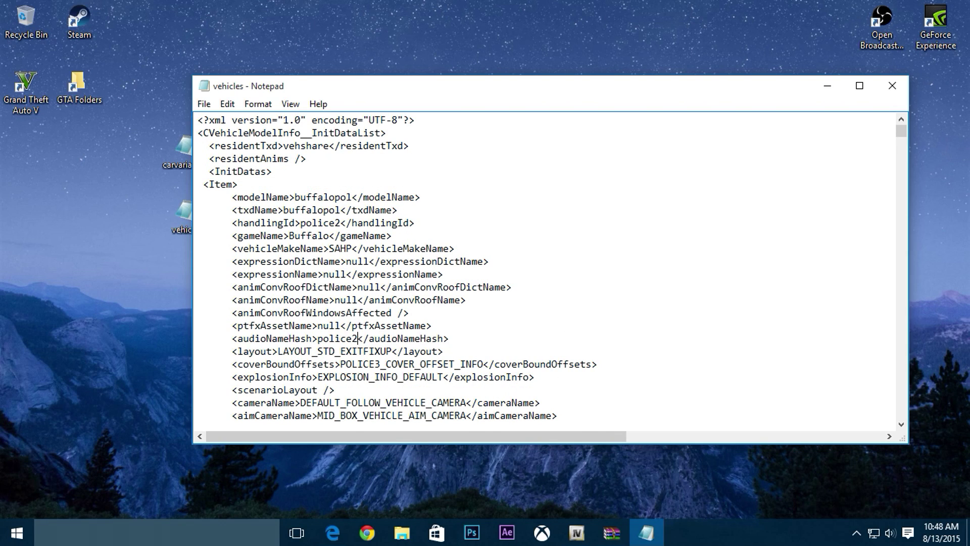
Find the second vehicle entry in the vehicles file and set its modelName to jackalpol
scroll(450, 337, "down", 20)
scroll(394, 272, "down", 15)
scroll(362, 229, "down", 3)
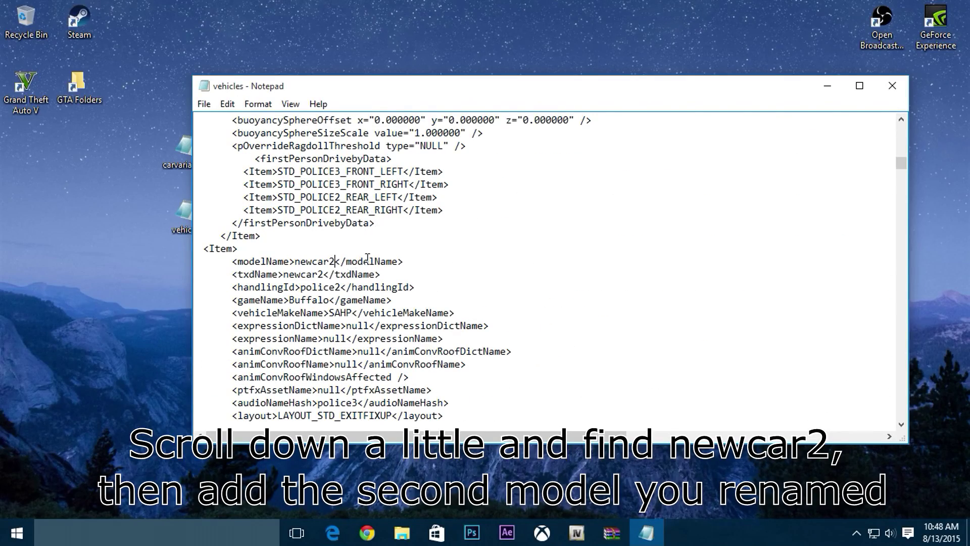
key("BackSpace")
key("BackSpace")
key("BackSpace")
key("BackSpace")
key("BackSpace")
key("BackSpace")
key("BackSpace")
type("jackalpol")
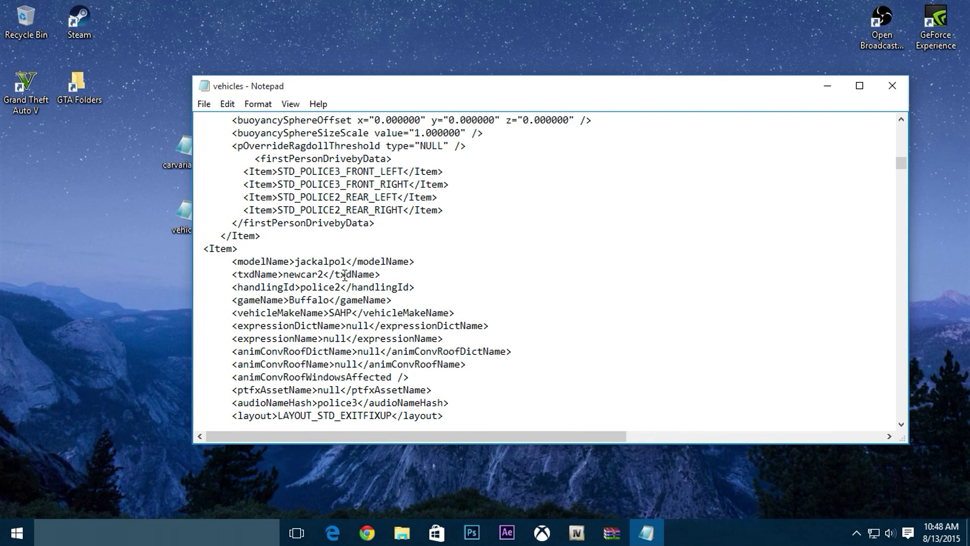
Set the second vehicle's txdName to jackalpol
key("BackSpace")
key("BackSpace")
key("BackSpace")
key("BackSpace")
key("BackSpace")
key("BackSpace")
key("BackSpace")
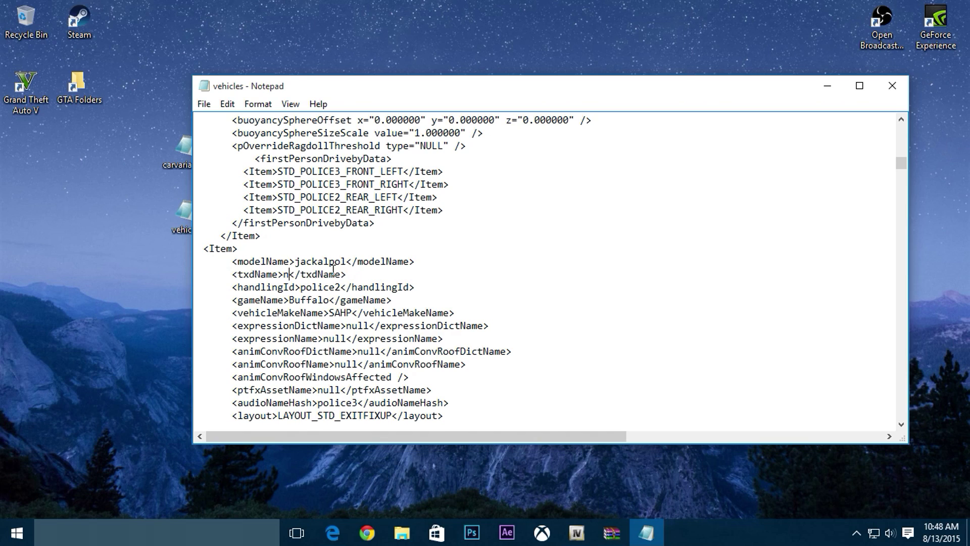
type("jackalpol")
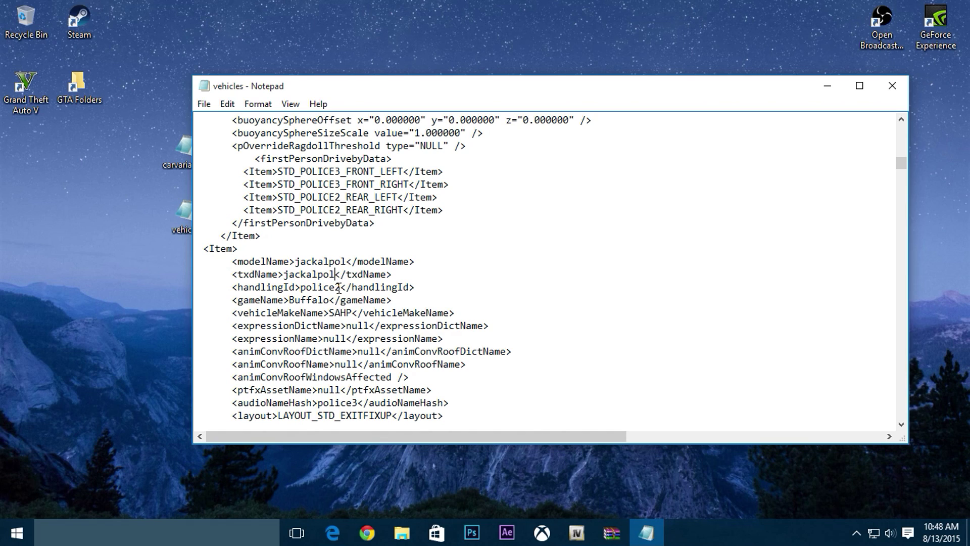
Set the second vehicle's handlingId to jackal
key("BackSpace")
key("BackSpace")
key("BackSpace")
key("BackSpace")
key("BackSpace")
key("BackSpace")
key("BackSpace")
type("a")
key("BackSpace")
type("jackal")
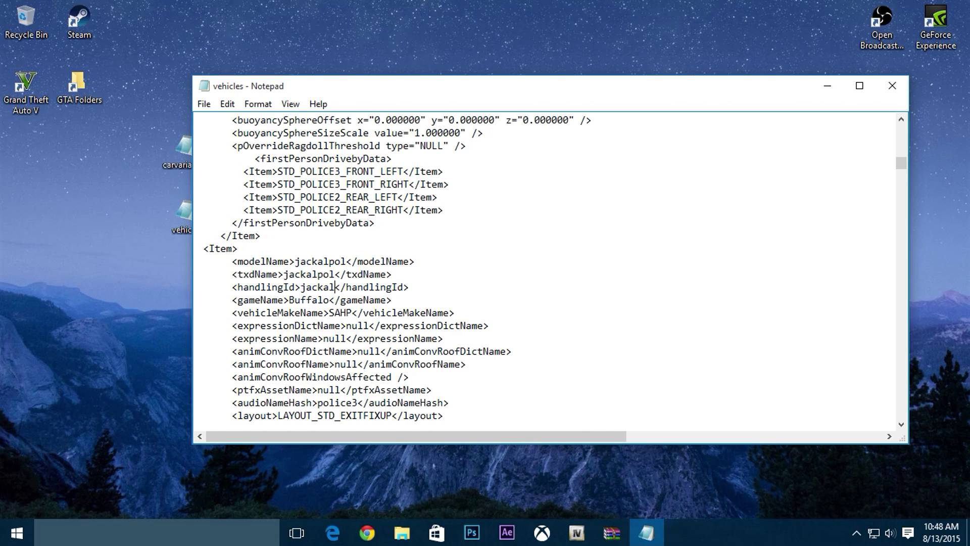
Set the second vehicle's audioNameHash to jackal
left_click_drag(233, 403, 448, 403)
left_click(369, 401)
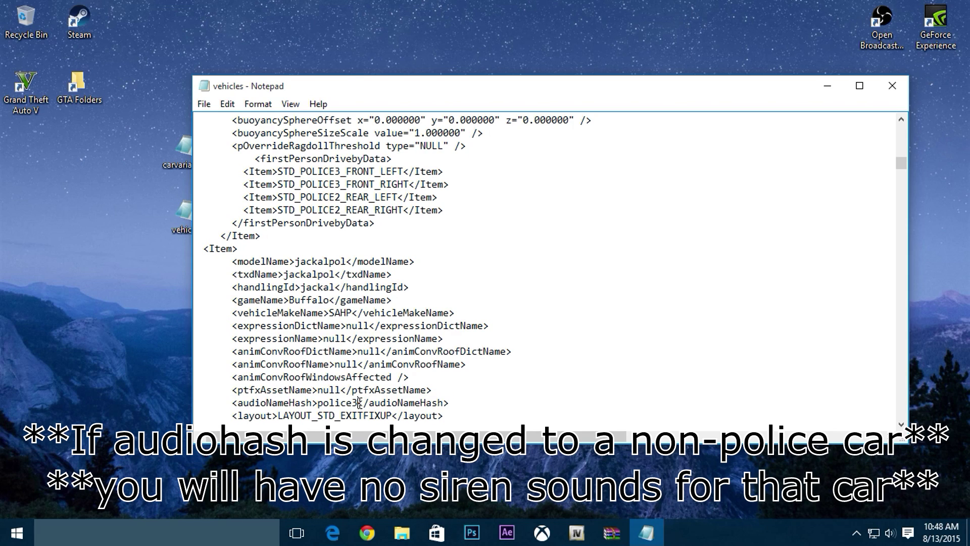
key("BackSpace")
key("BackSpace")
key("BackSpace")
key("BackSpace")
key("BackSpace")
key("BackSpace")
key("BackSpace")
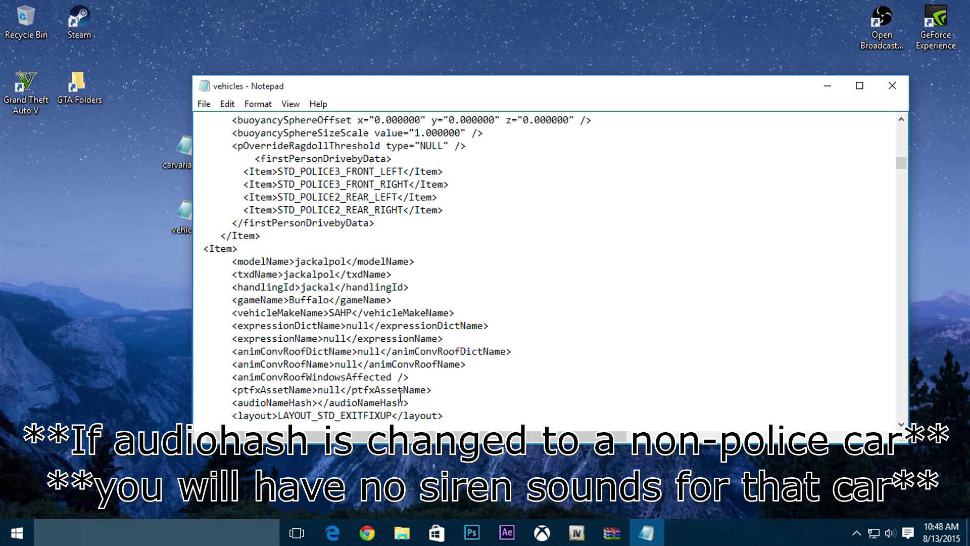
type("jackal")
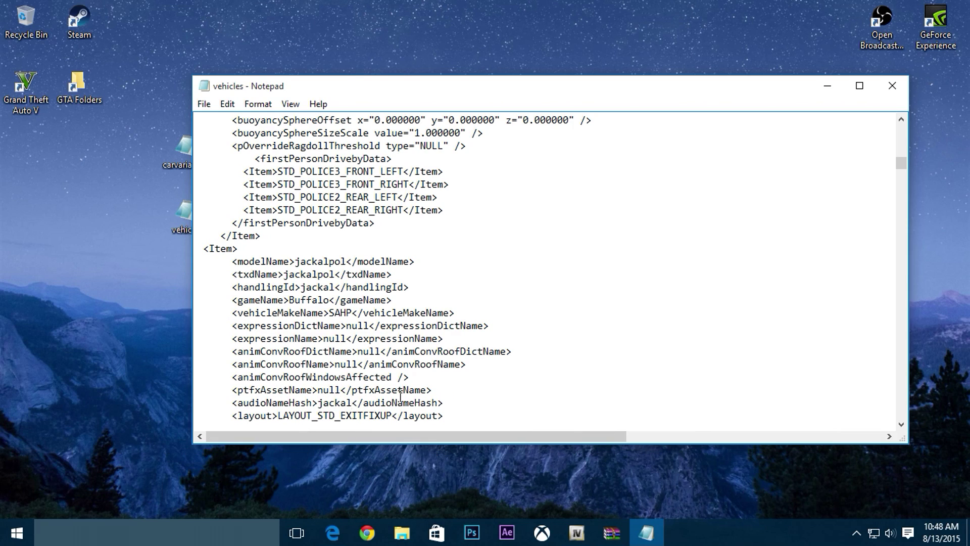
Find the newcar3 entry in the vehicles file and set its modelName to zentpol
scroll(346, 274, "down", 16)
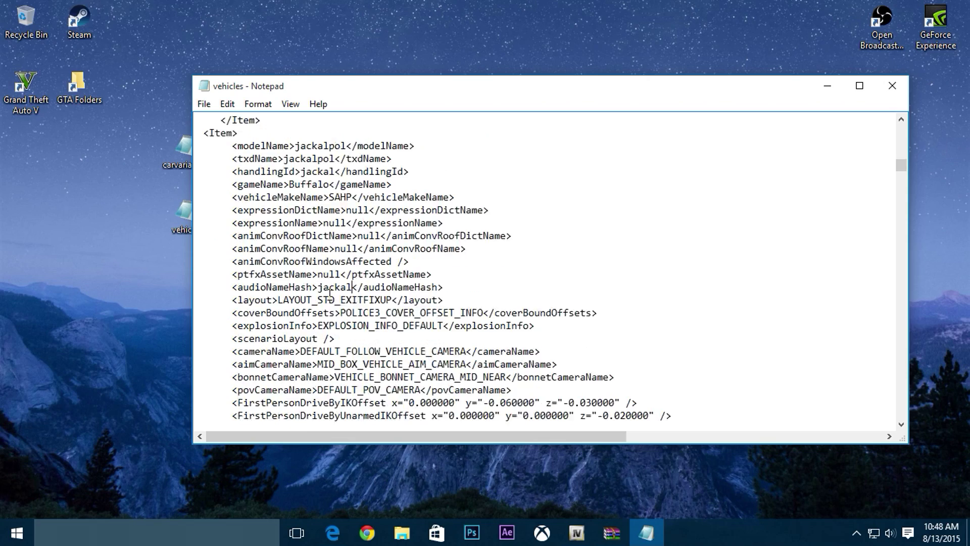
scroll(318, 274, "down", 13)
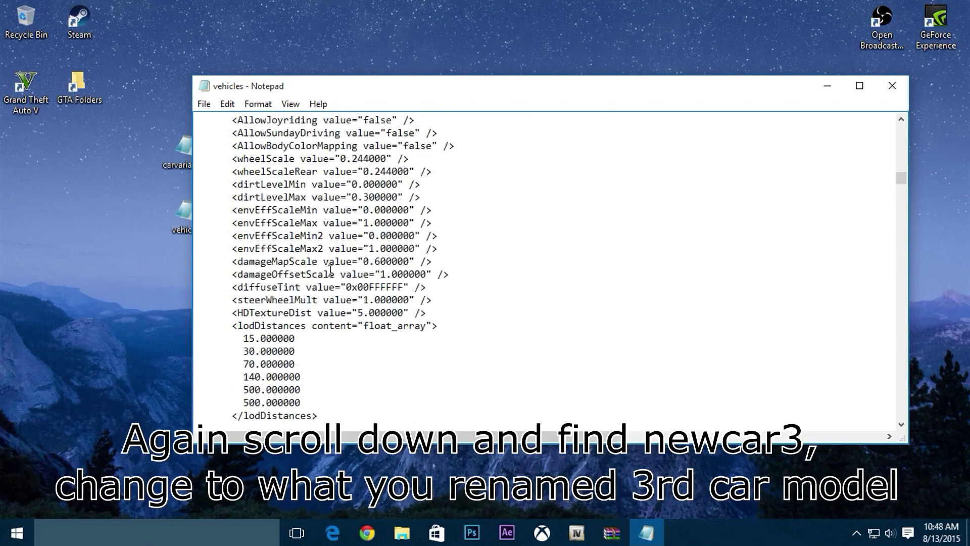
scroll(328, 257, "down", 14)
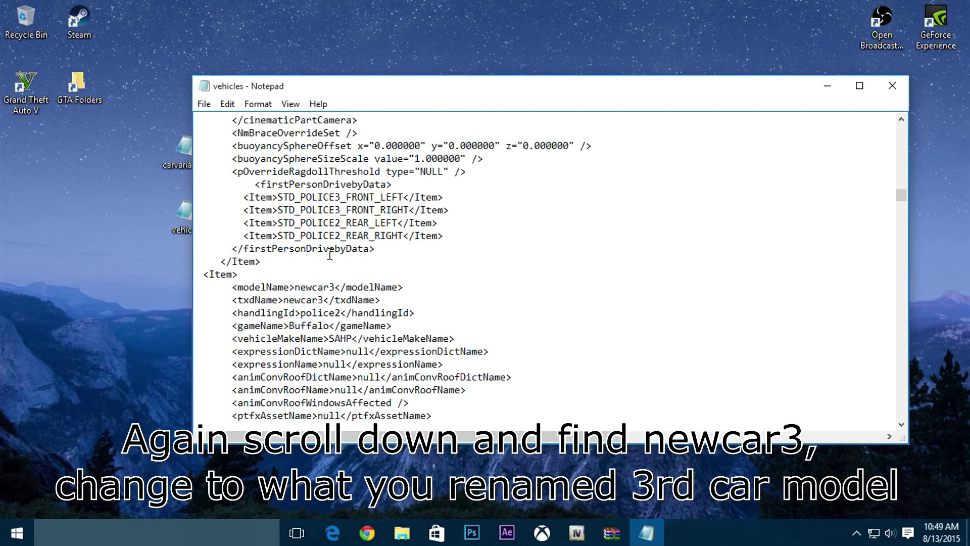
scroll(331, 255, "down", 1)
key("BackSpace")
key("BackSpace")
key("BackSpace")
key("BackSpace")
key("BackSpace")
key("BackSpace")
key("BackSpace")
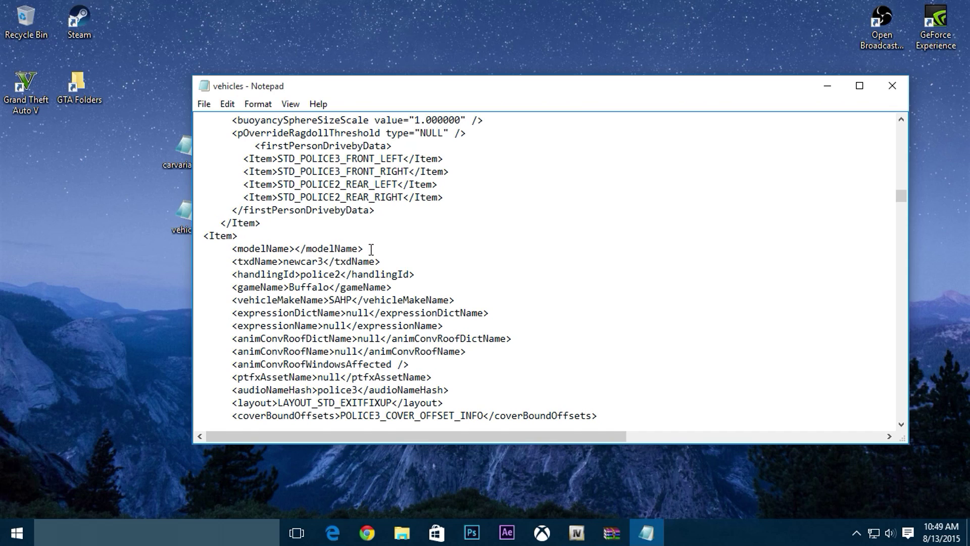
type("zentpol")
Set the third vehicle's txdName to zentpol
left_click(324, 262)
key("BackSpace")
key("BackSpace")
key("BackSpace")
key("BackSpace")
key("BackSpace")
key("BackSpace")
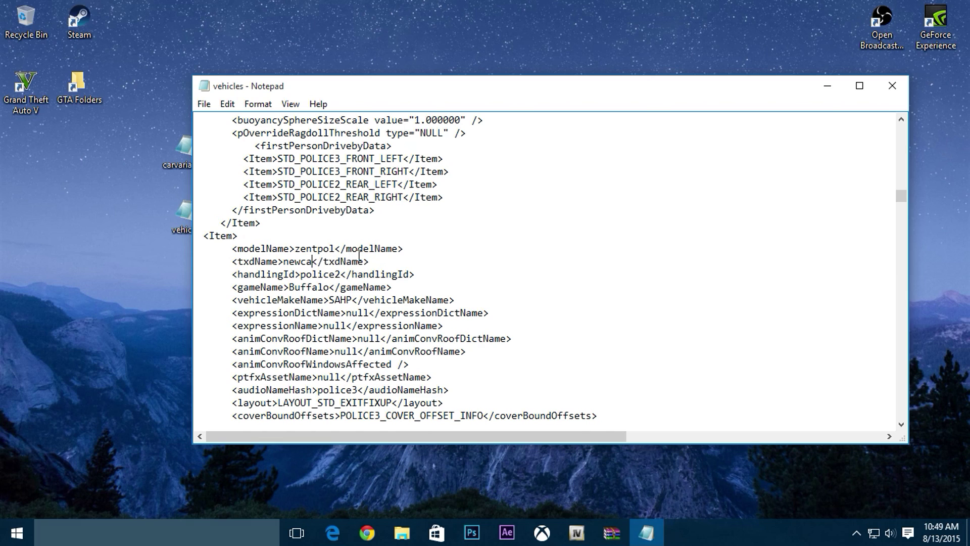
type("zentpol")
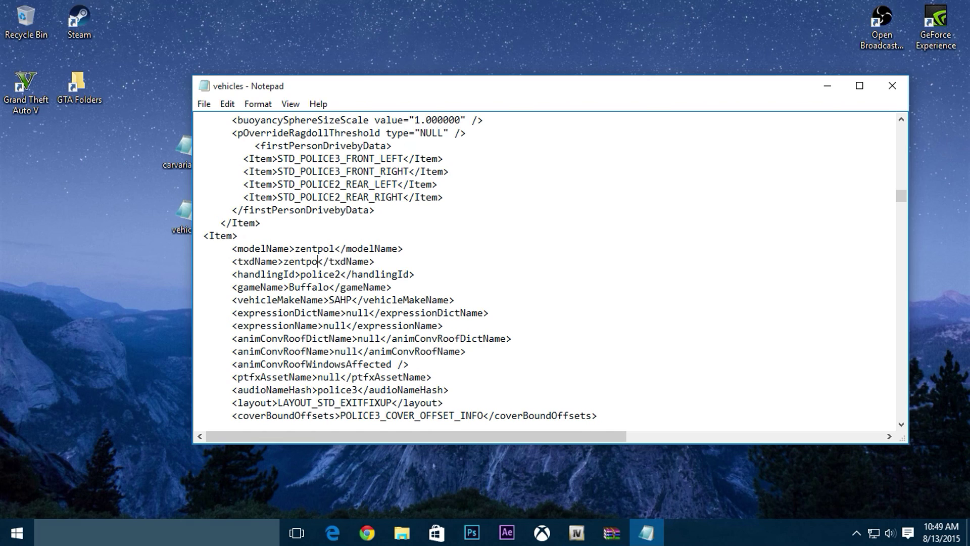
Set the third vehicle's handlingId to zentorno
key("BackSpace")
key("BackSpace")
key("BackSpace")
key("BackSpace")
key("BackSpace")
key("BackSpace")
key("BackSpace")
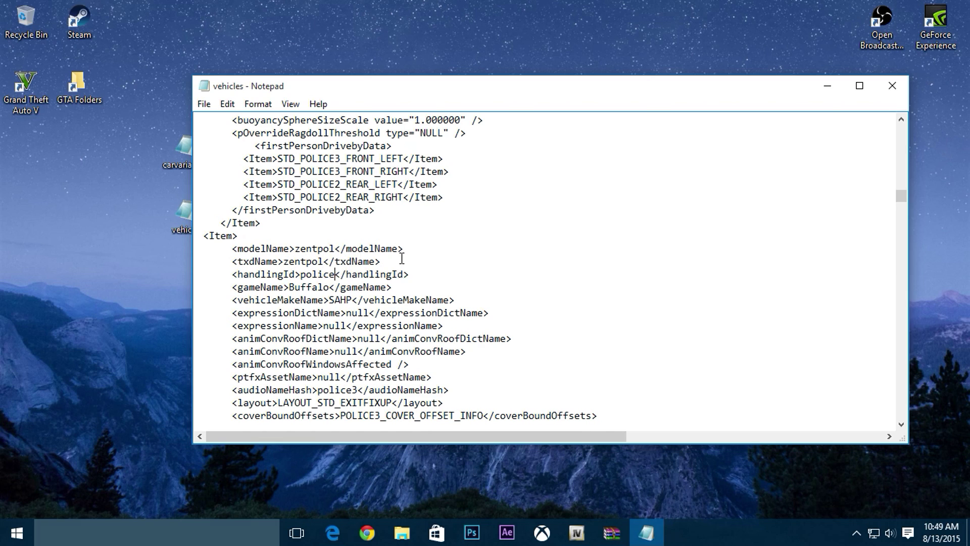
type("zentorno")
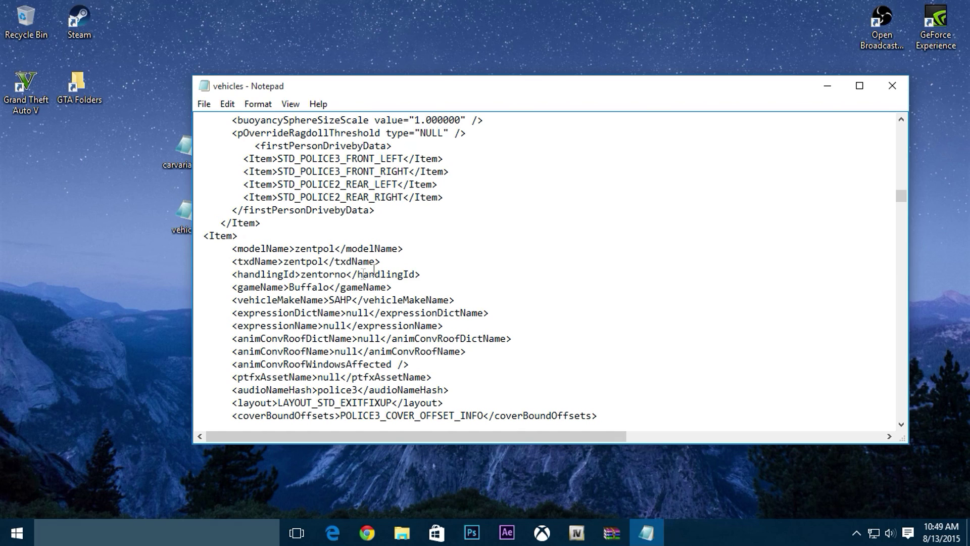
Set the third vehicle's audioNameHash to zentorno
left_click_drag(234, 394, 447, 385)
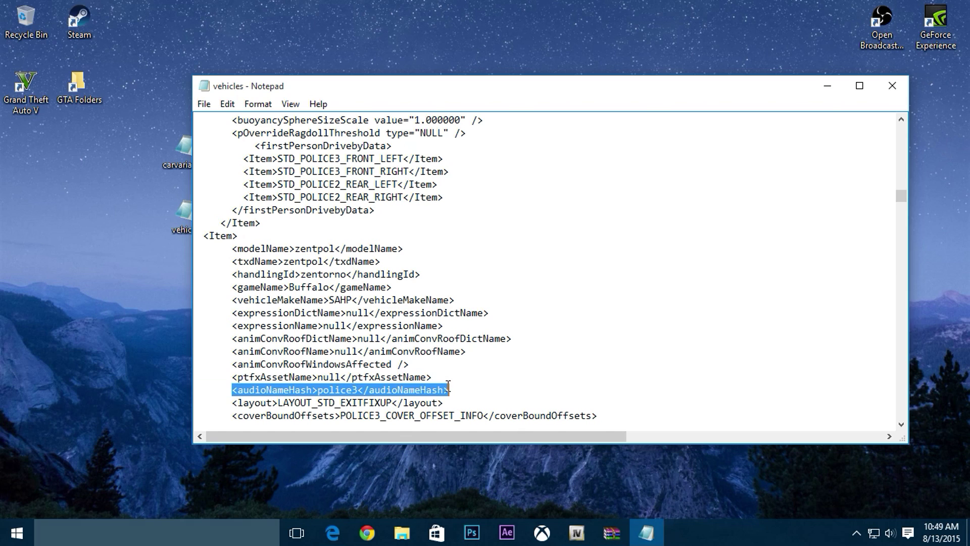
left_click(356, 389)
key("BackSpace")
key("BackSpace")
key("BackSpace")
key("BackSpace")
key("BackSpace")
key("BackSpace")
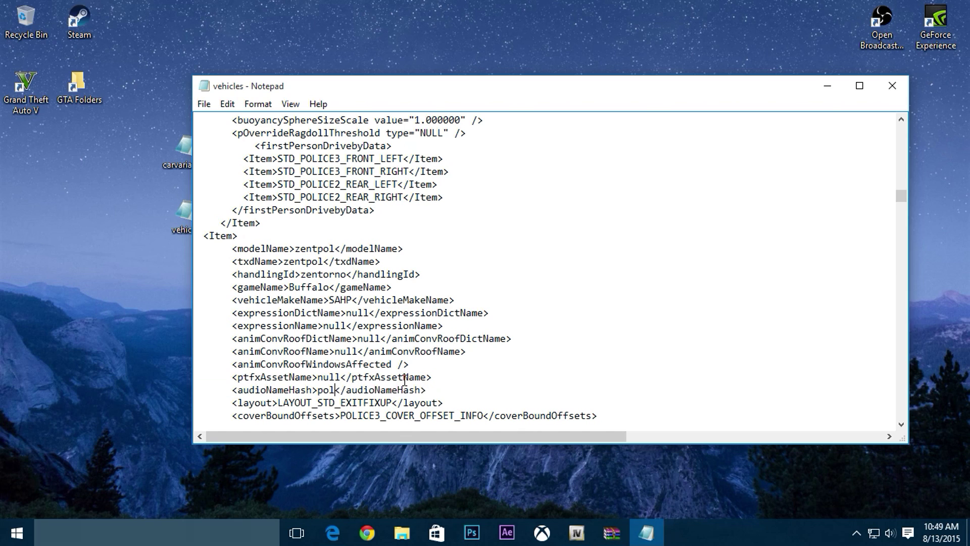
key("BackSpace")
type("zentorno")
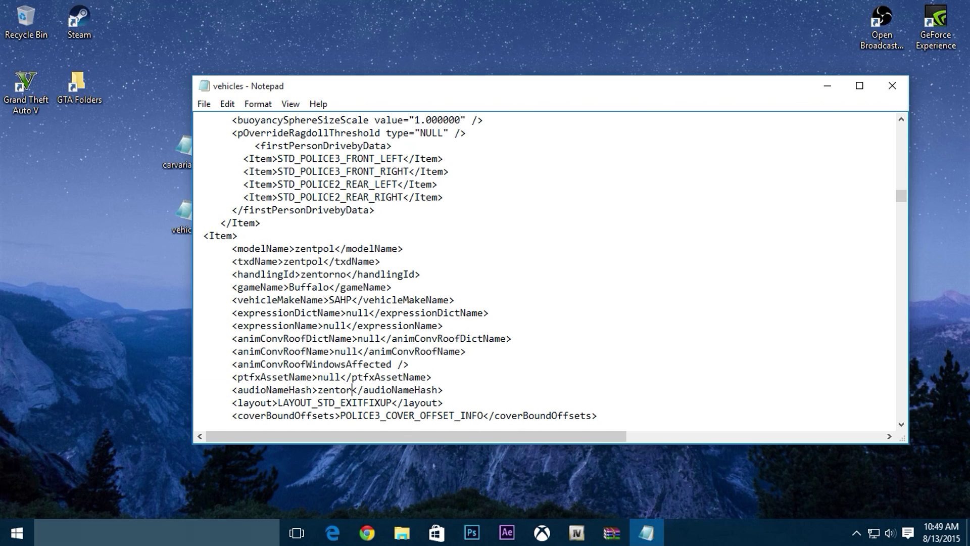
Review the gameName and vehicleMakeName lines in the zentpol, jackalpol and buffalopol entries
left_click_drag(288, 287, 364, 299)
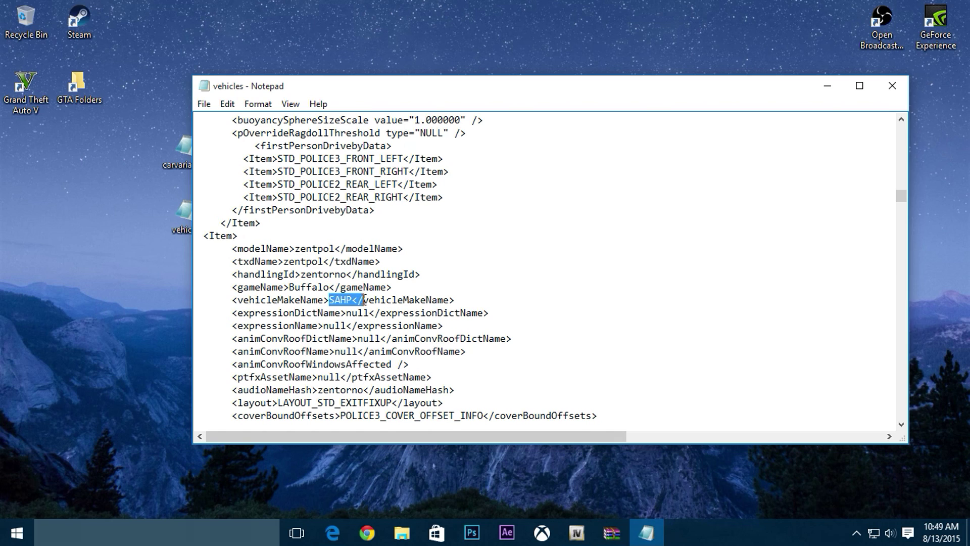
left_click(313, 280)
left_click_drag(289, 287, 331, 286)
left_click(331, 286)
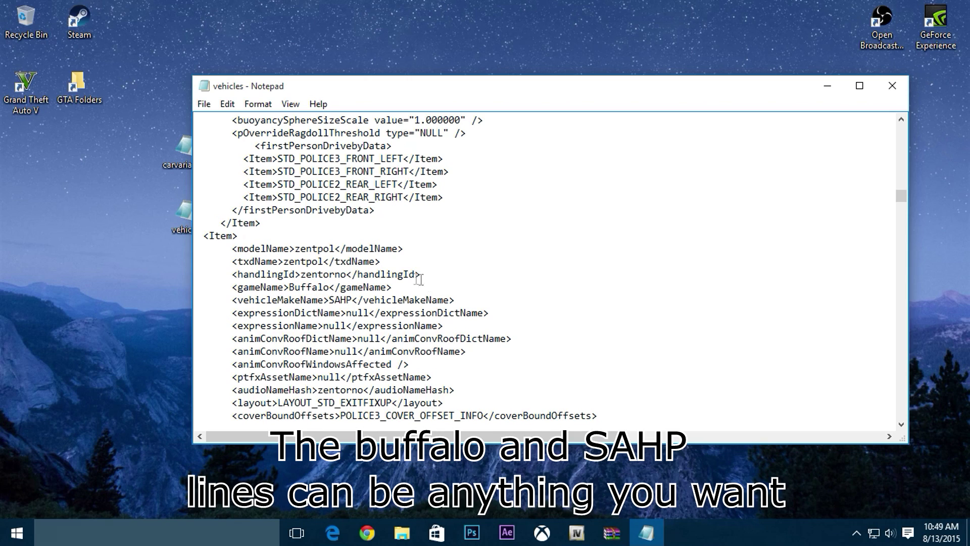
scroll(323, 297, "up", 20)
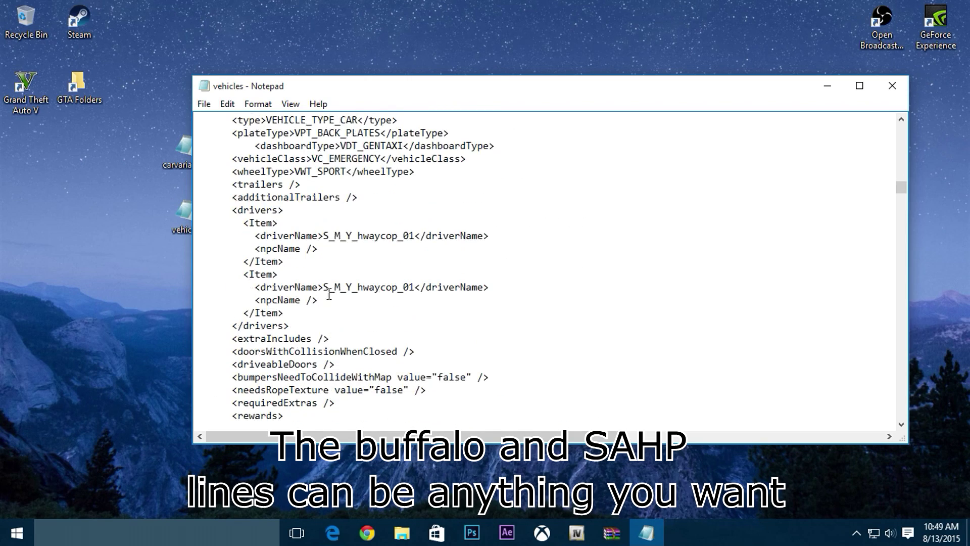
scroll(314, 238, "up", 20)
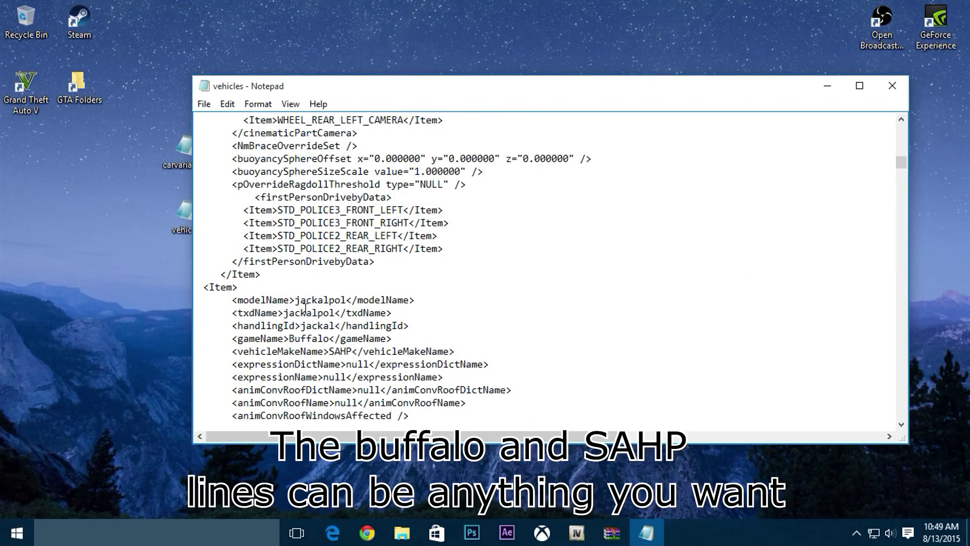
left_click_drag(289, 338, 353, 351)
scroll(376, 274, "up", 7)
scroll(377, 274, "up", 20)
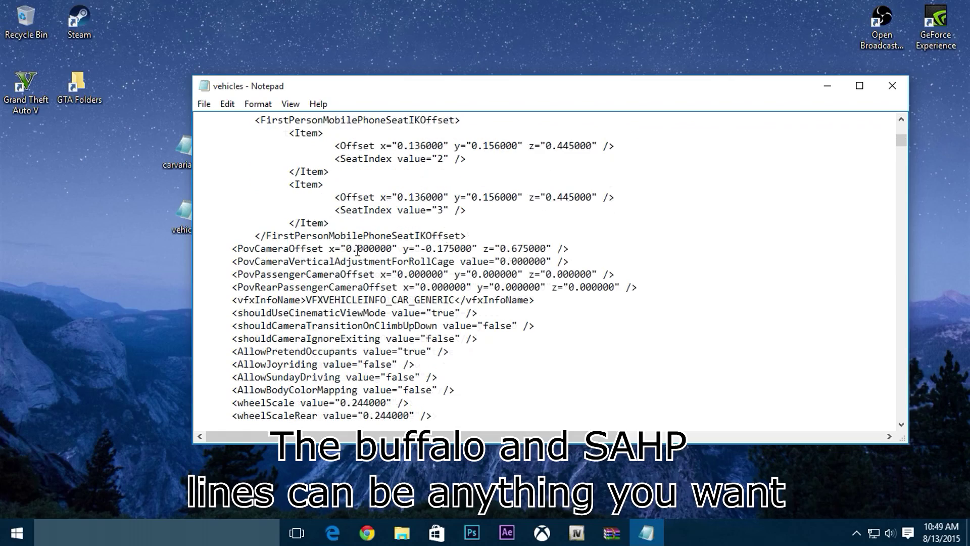
scroll(349, 244, "up", 8)
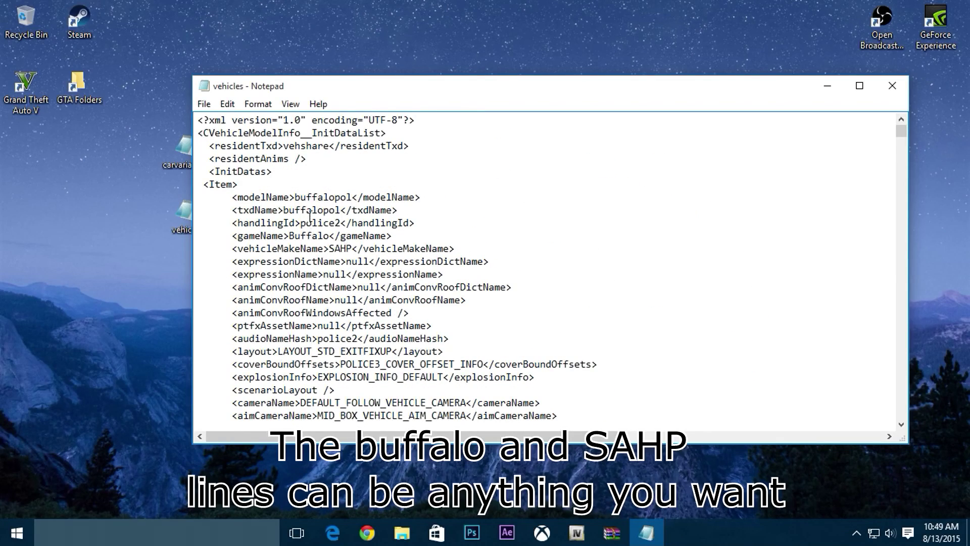
left_click_drag(291, 235, 353, 248)
left_click(393, 221)
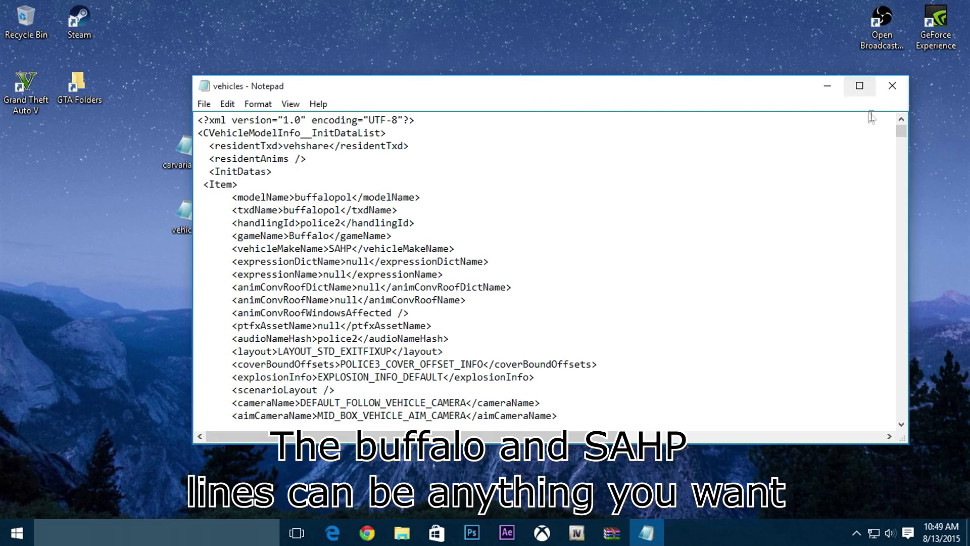
Find the txdRelationships section near the end of the vehicles file and change the newcar1 child to buffalopol
left_click_drag(902, 132, 903, 403)
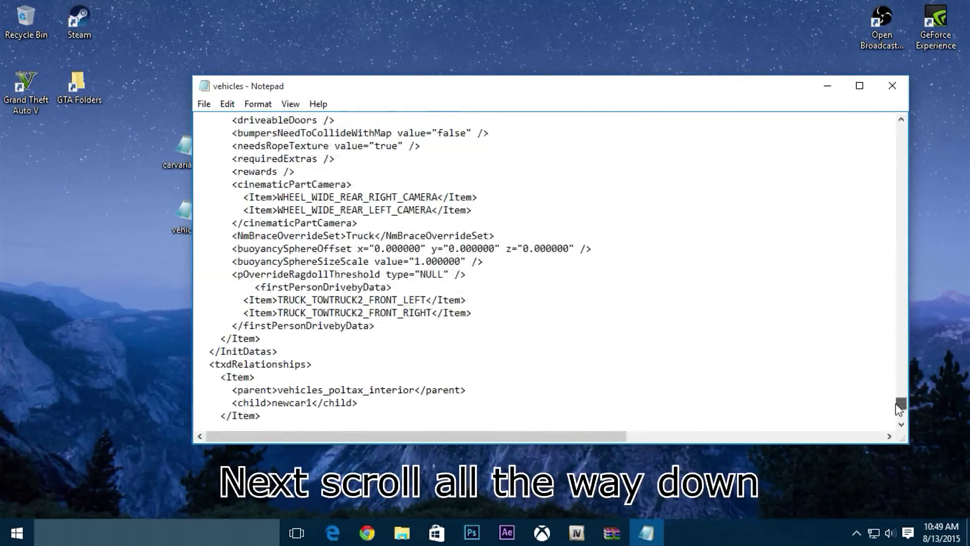
scroll(505, 258, "down", 3)
scroll(372, 244, "down", 1)
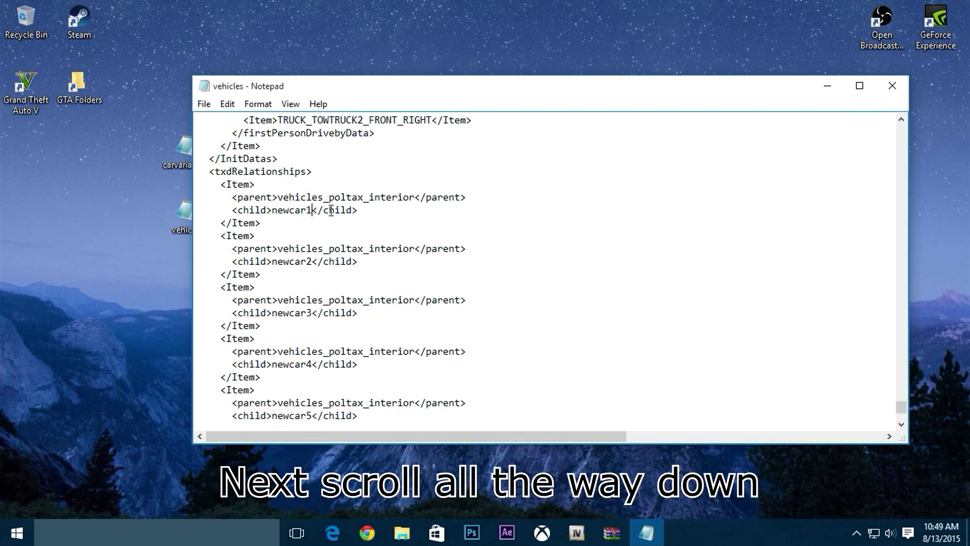
key("BackSpace")
key("BackSpace")
key("BackSpace")
key("BackSpace")
key("BackSpace")
key("BackSpace")
key("BackSpace")
type("buffalopol")
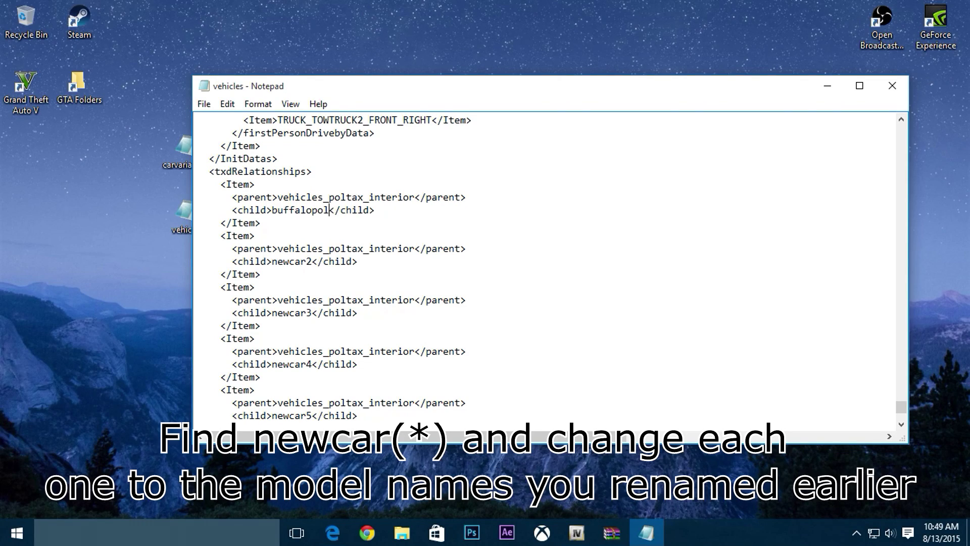
Change the newcar2 child in txdRelationships to jackalpol
left_click(316, 261)
key("BackSpace")
key("BackSpace")
key("BackSpace")
key("BackSpace")
key("BackSpace")
key("BackSpace")
key("BackSpace")
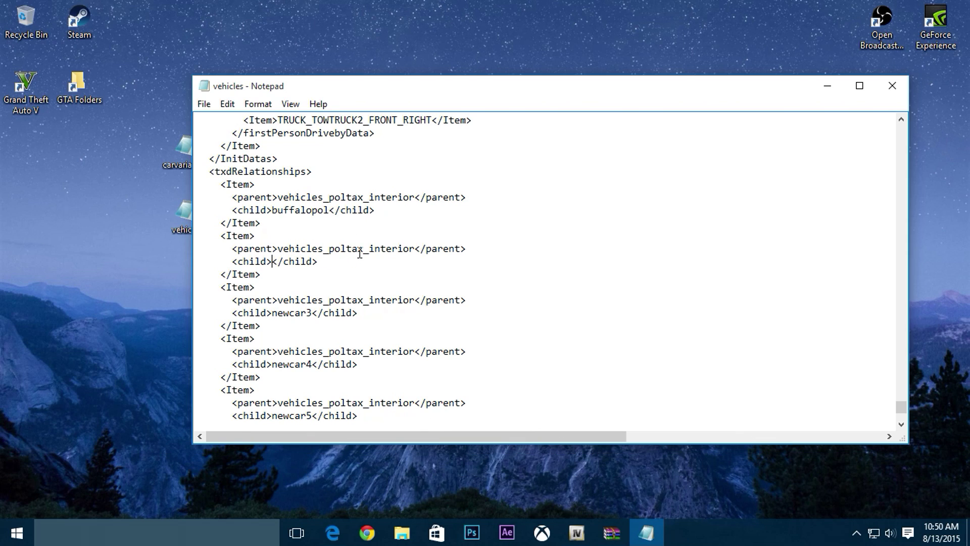
type("jackalpol")
Change the newcar3 child in txdRelationships to zentpol
key("BackSpace")
key("BackSpace")
key("BackSpace")
key("BackSpace")
key("BackSpace")
key("BackSpace")
key("BackSpace")
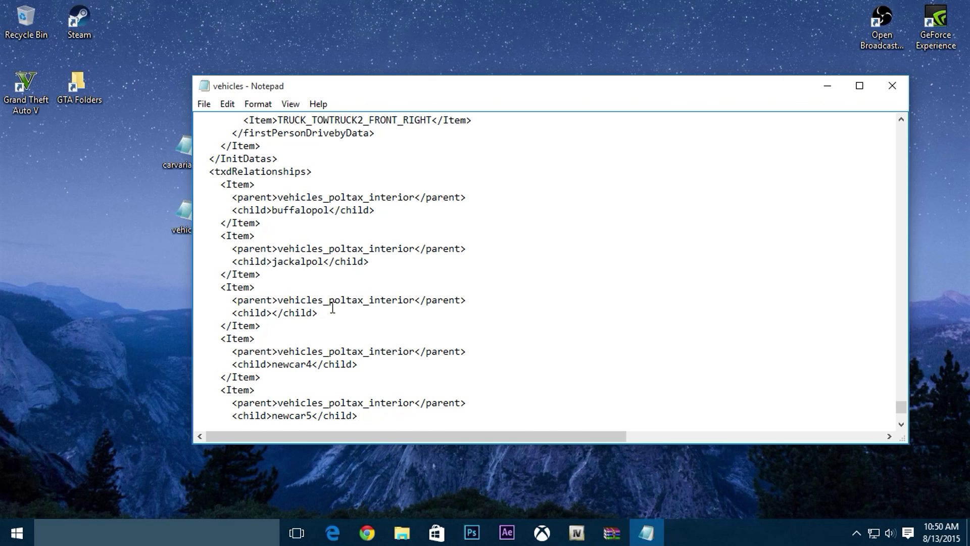
type("zentpol")
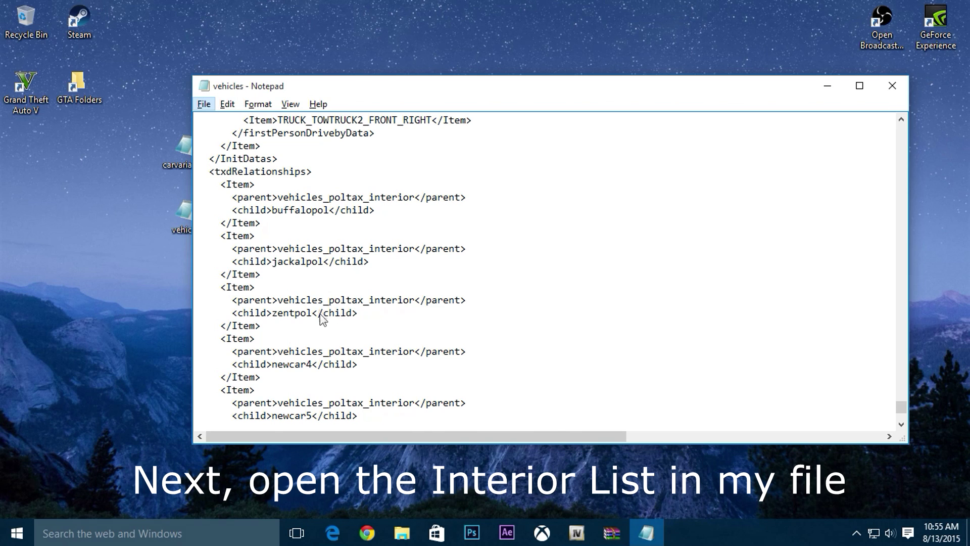
Minimize the vehicles file and open Interior List.txt from the Added_Cars archive on the desktop
key("alt")
left_click(828, 85)
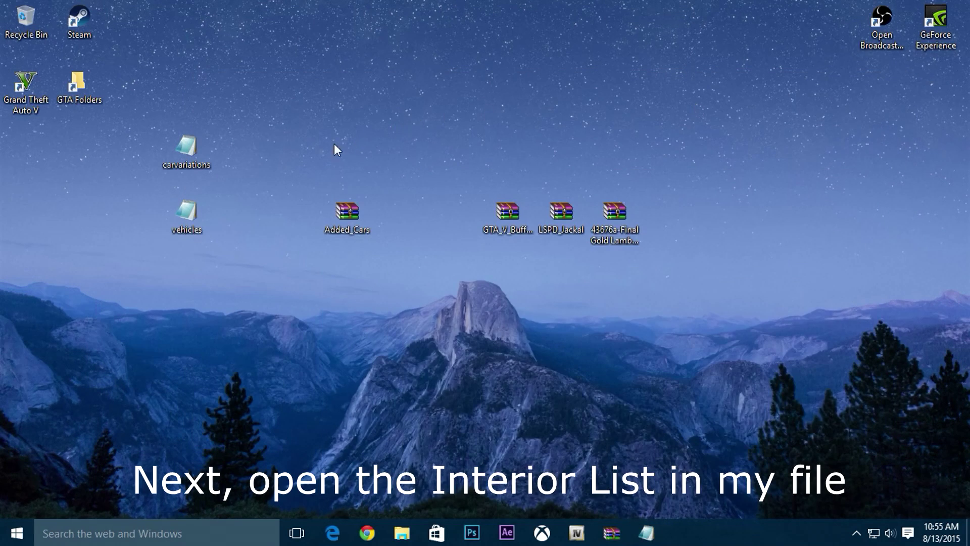
double_click(353, 212)
double_click(159, 281)
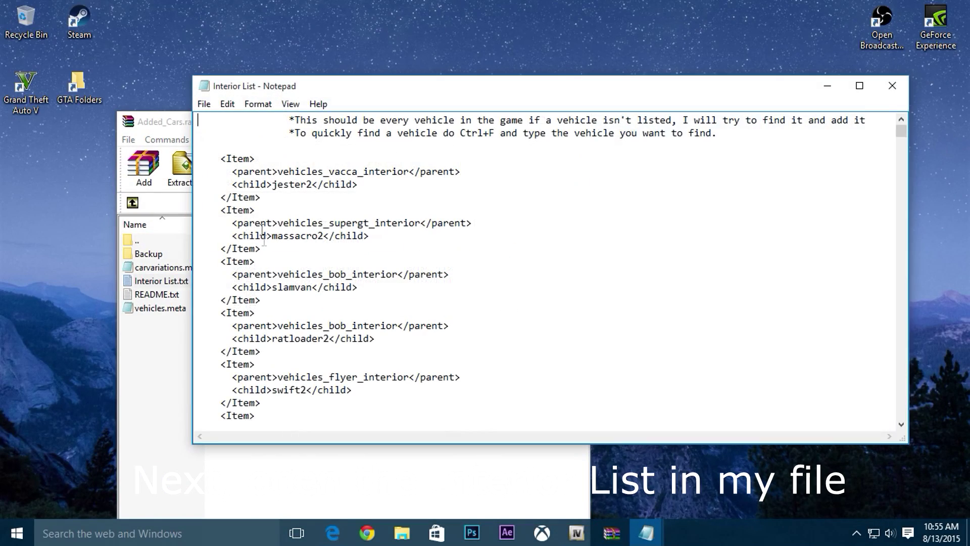
Search the Interior List for buffalo and highlight the interior name in the matching entry's parent line
key("ctrl+f")
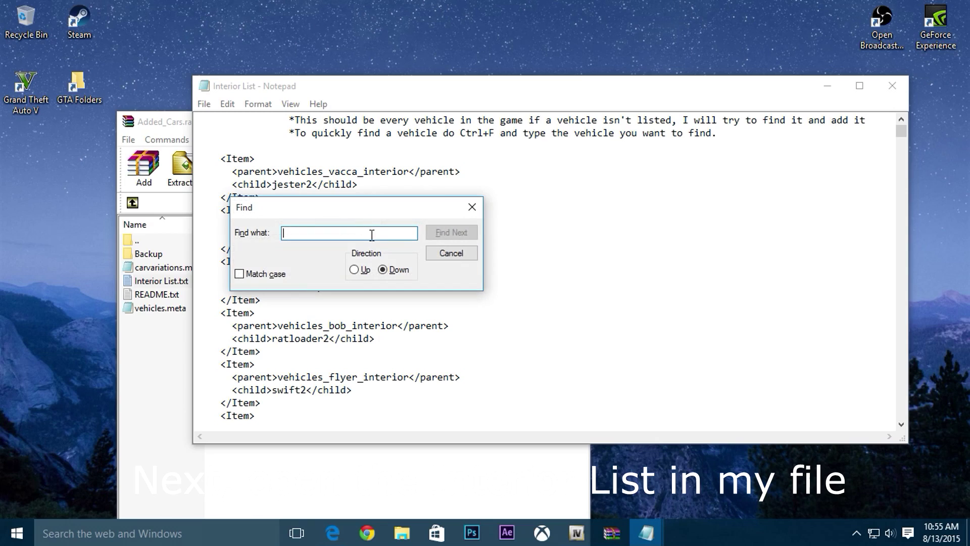
type("buffalo")
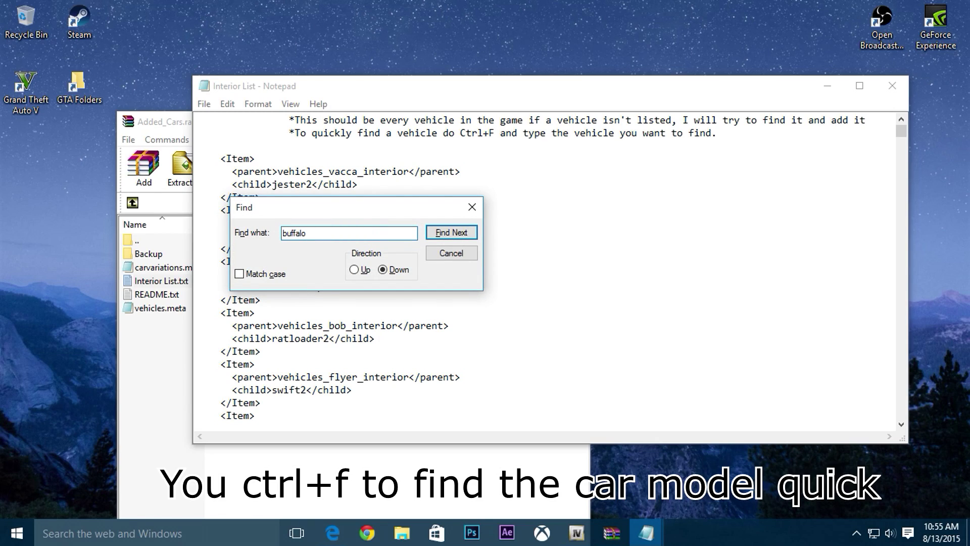
key("Return")
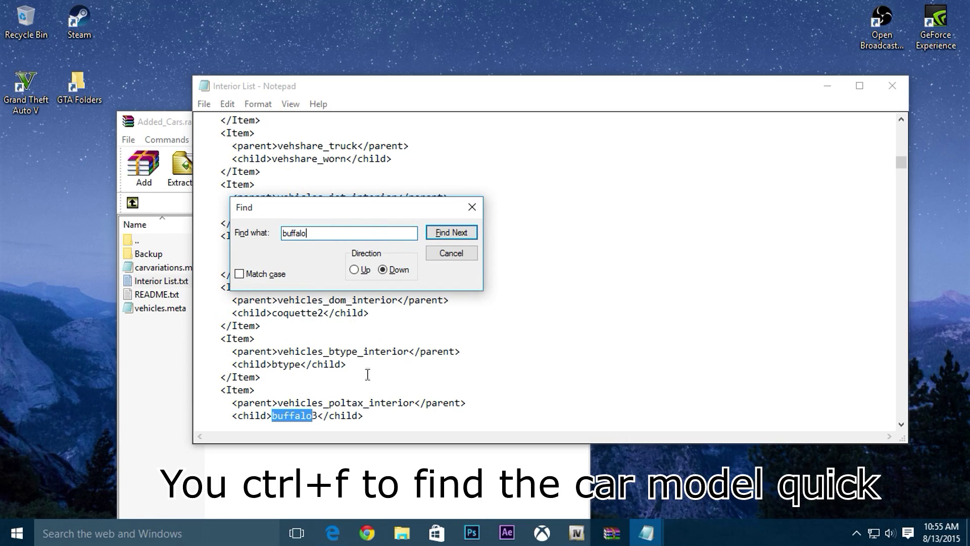
left_click_drag(330, 403, 356, 403)
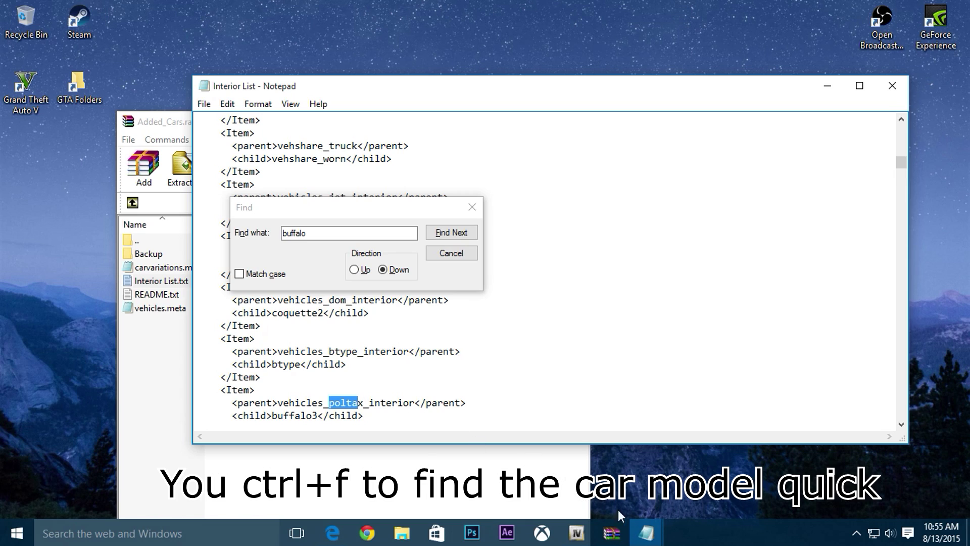
Switch back to the vehicles file to compare the buffalopol parent interior, and bring the Added_Cars archive forward
mouse_move(644, 530)
left_click(558, 453)
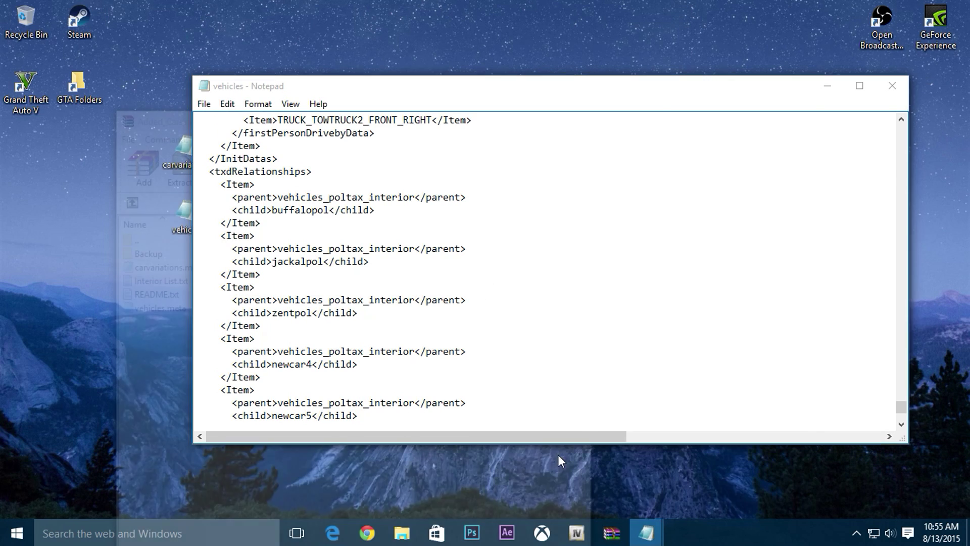
left_click_drag(330, 197, 364, 197)
left_click(165, 246)
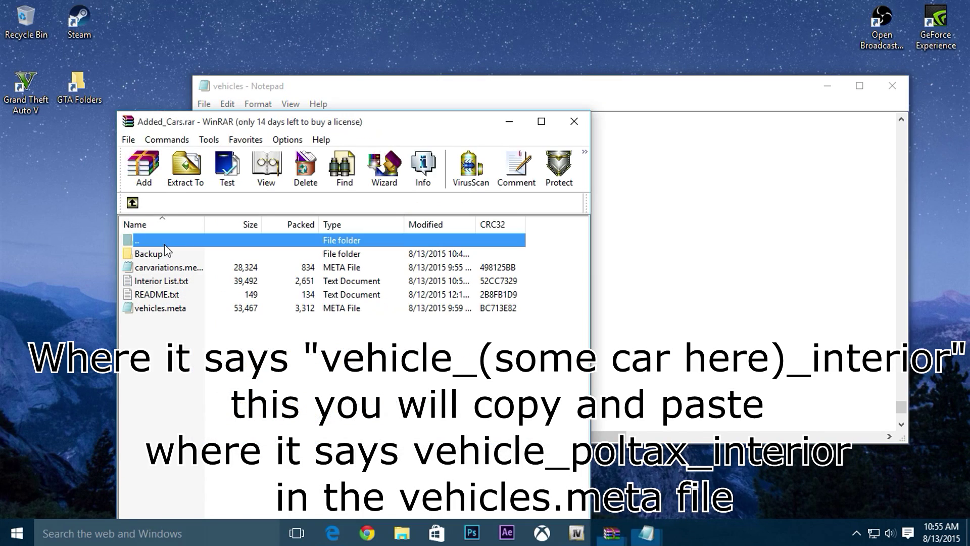
Minimize the Added_Cars archive and place the vehicles file side by side with the Interior List
left_click(647, 532)
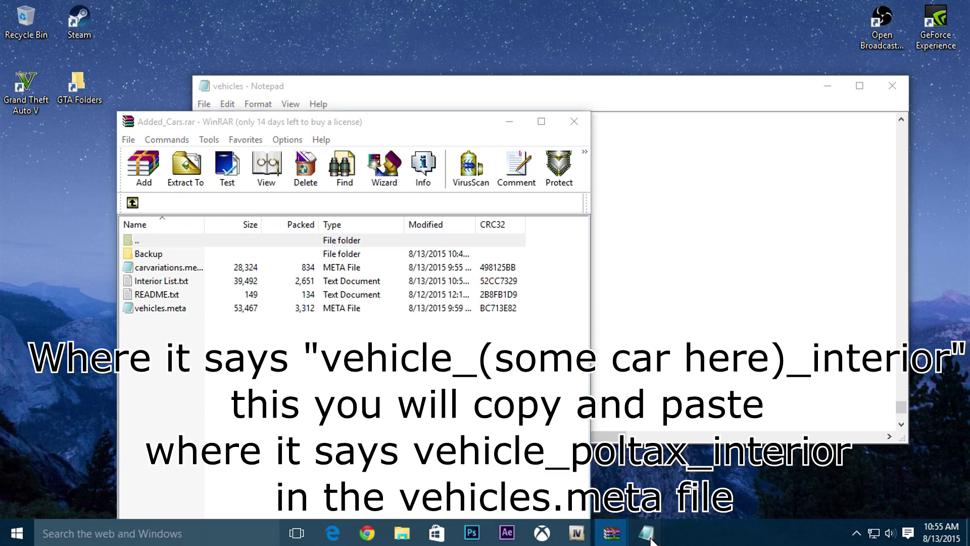
left_click(508, 122)
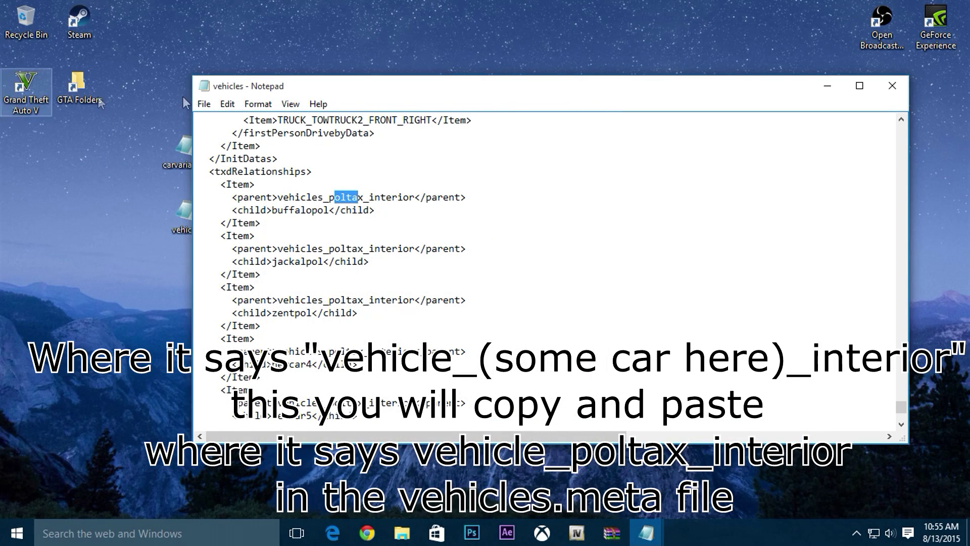
key("super+Left")
left_click(735, 190)
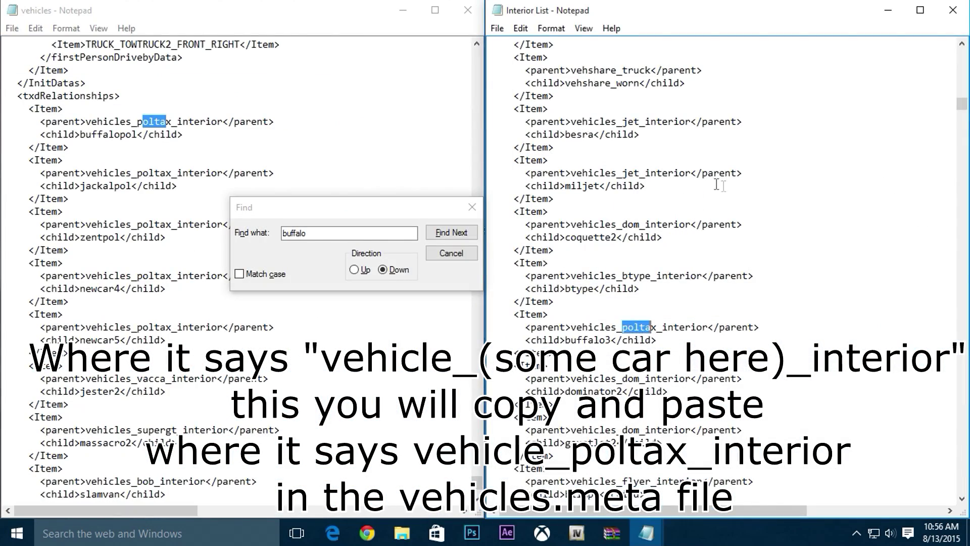
Search the Interior List for jackal
left_click(333, 231)
double_click(332, 231)
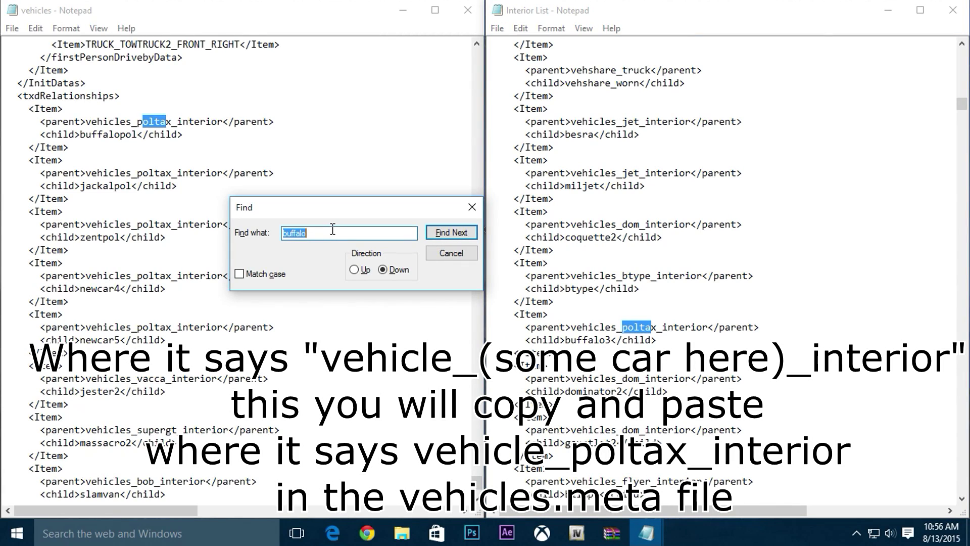
type("iackal")
key("Return")
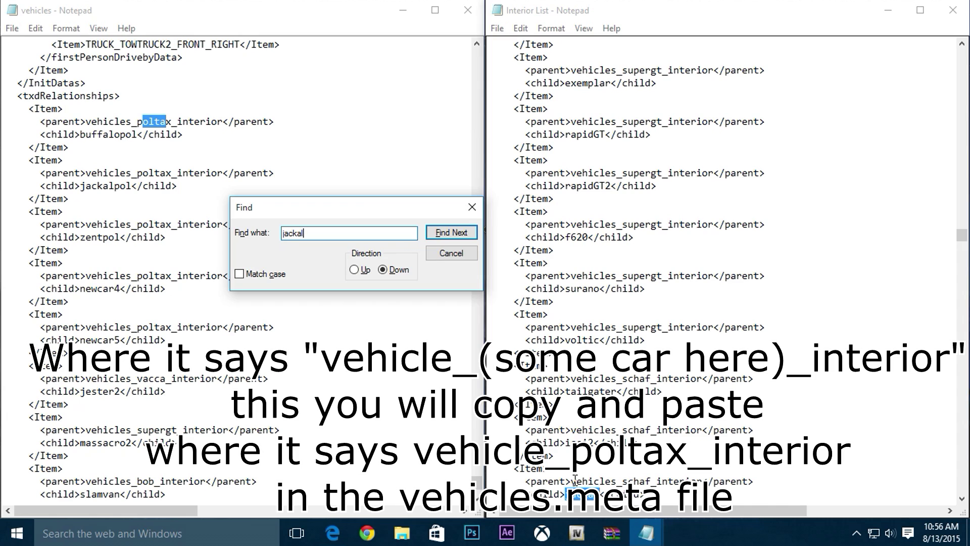
Replace the jackalpol parent interior in the vehicles file with vehicles_schaf_interior, copied from the Interior List's jackal entry
left_click_drag(575, 480, 655, 482)
left_click_drag(571, 482, 692, 480)
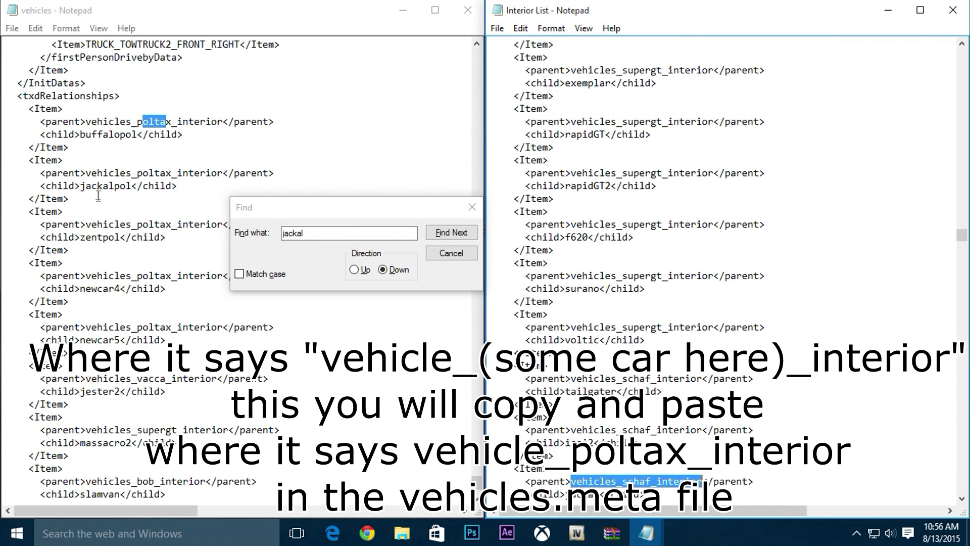
left_click_drag(86, 178, 224, 178)
type("vehicles_schaf_interior")
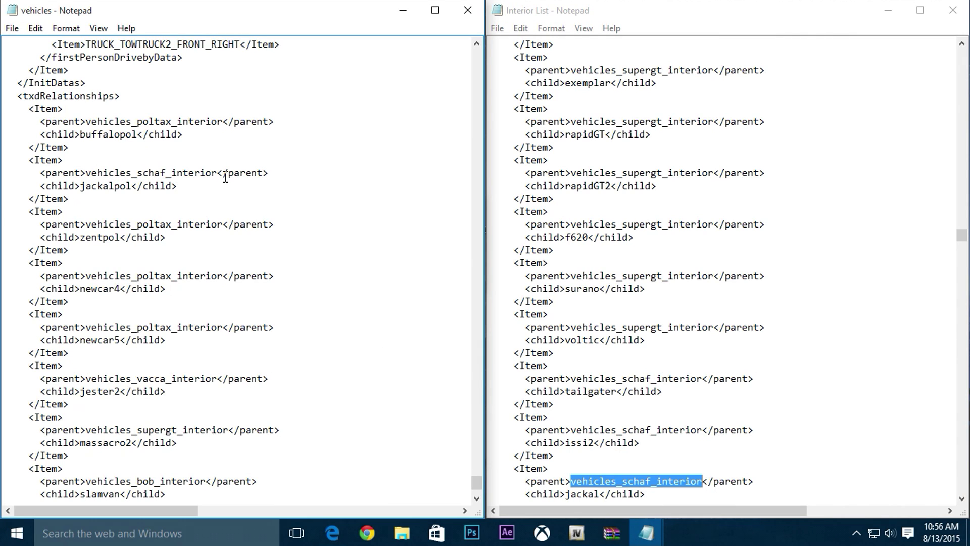
Search downward in the Interior List for zentorno, moving the Find dialog aside and repeating the search
left_click(605, 392)
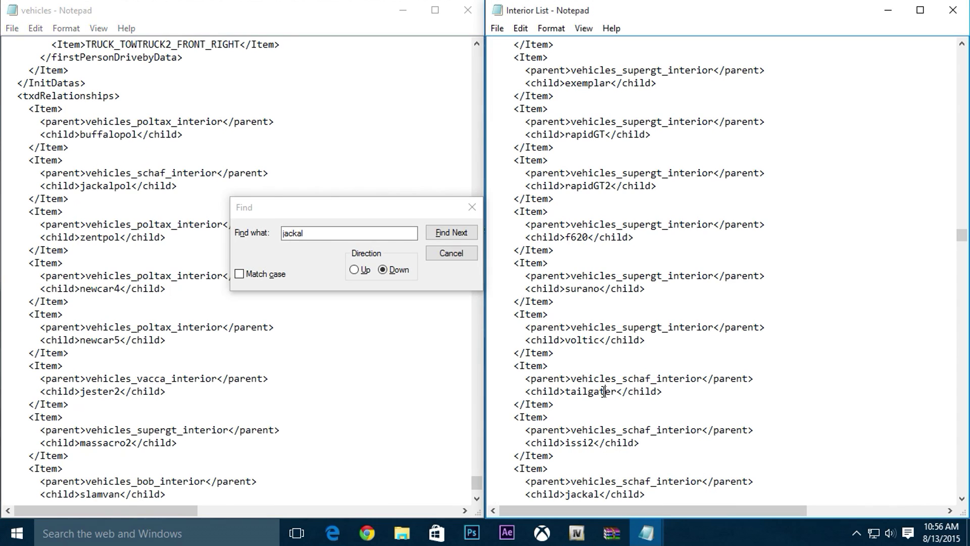
left_click(317, 232)
double_click(315, 232)
type("zentorno")
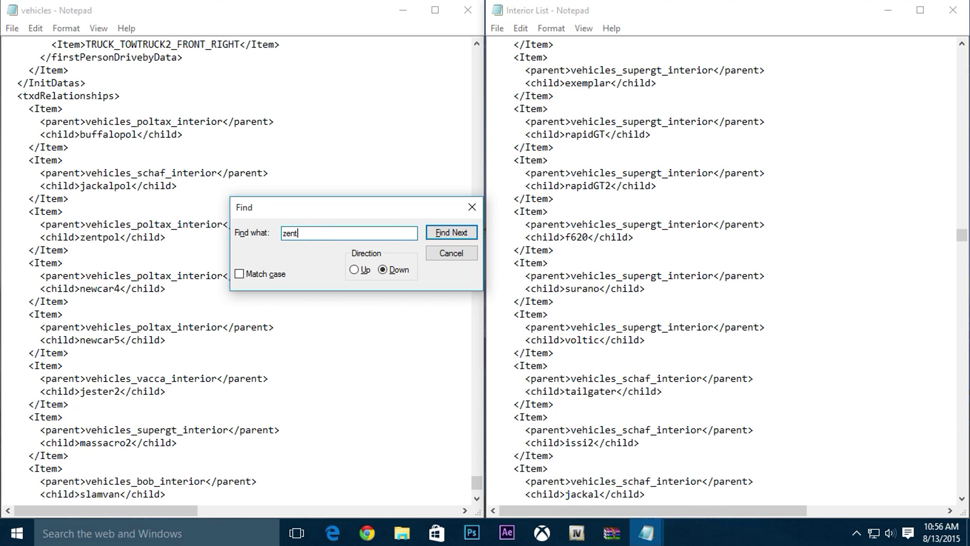
left_click(439, 234)
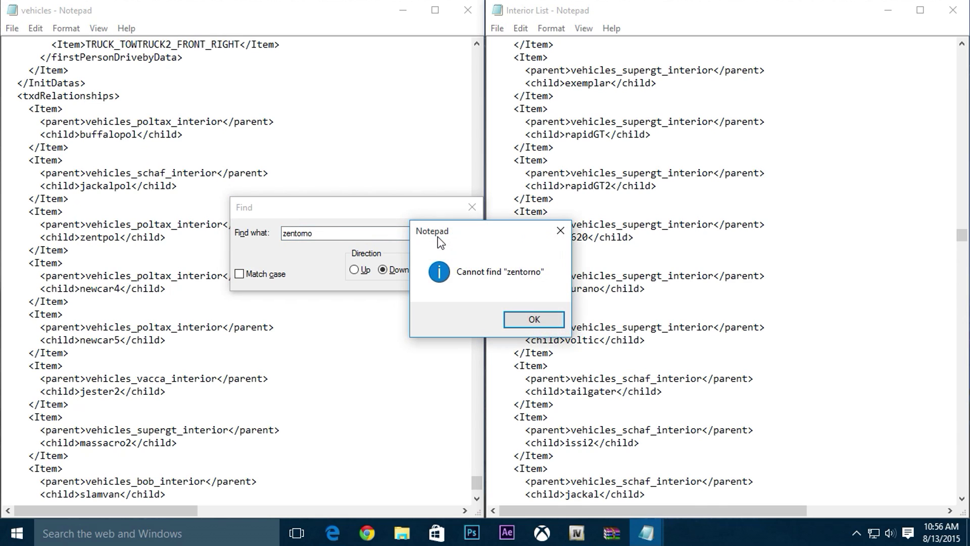
left_click(521, 321)
left_click_drag(380, 214, 546, 225)
left_click(639, 246)
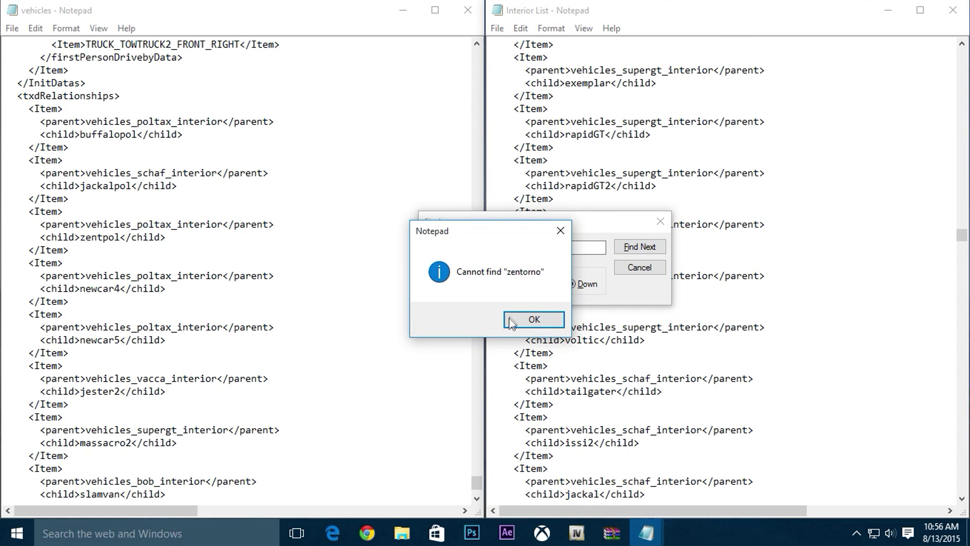
left_click(512, 322)
Search upward in the Interior List for zentorno and close the Find dialog
double_click(526, 247)
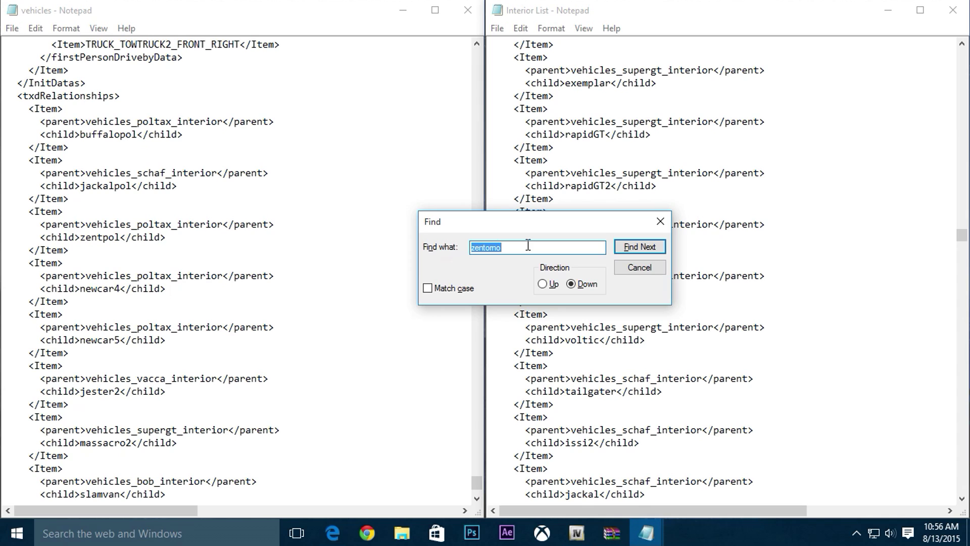
left_click(542, 283)
left_click(638, 247)
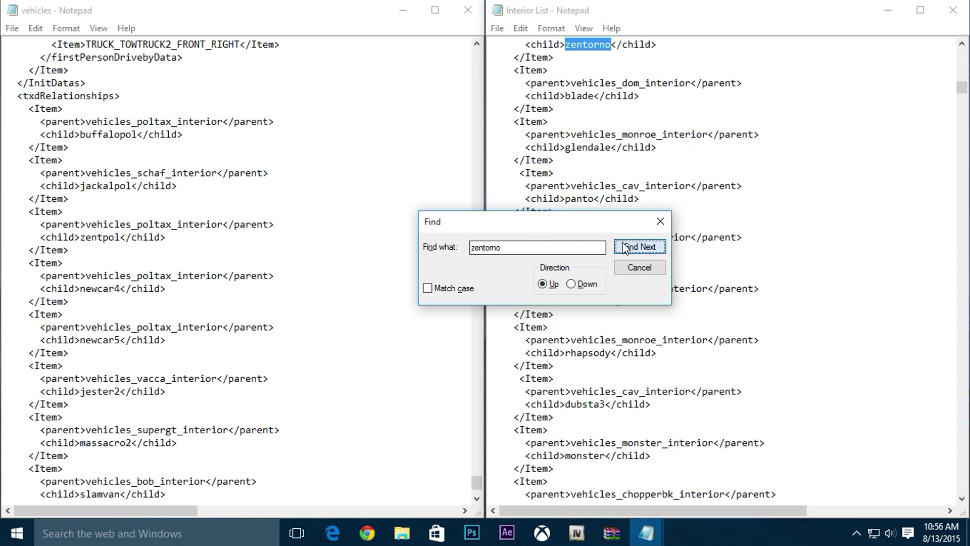
left_click(660, 221)
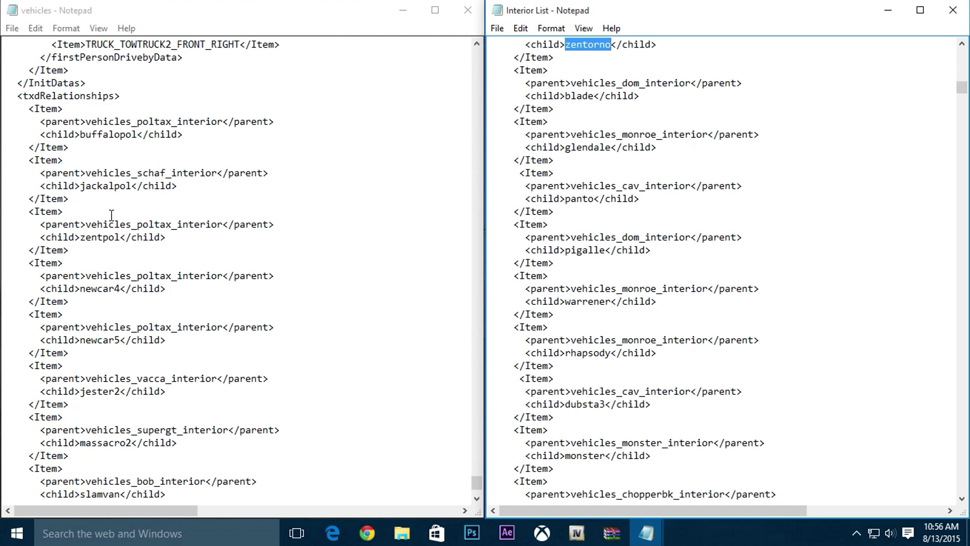
Replace the zentpol parent interior in the vehicles file with vehicles_vacca_interior, copied from the Interior List's zentorno entry
scroll(597, 123, "up", 2)
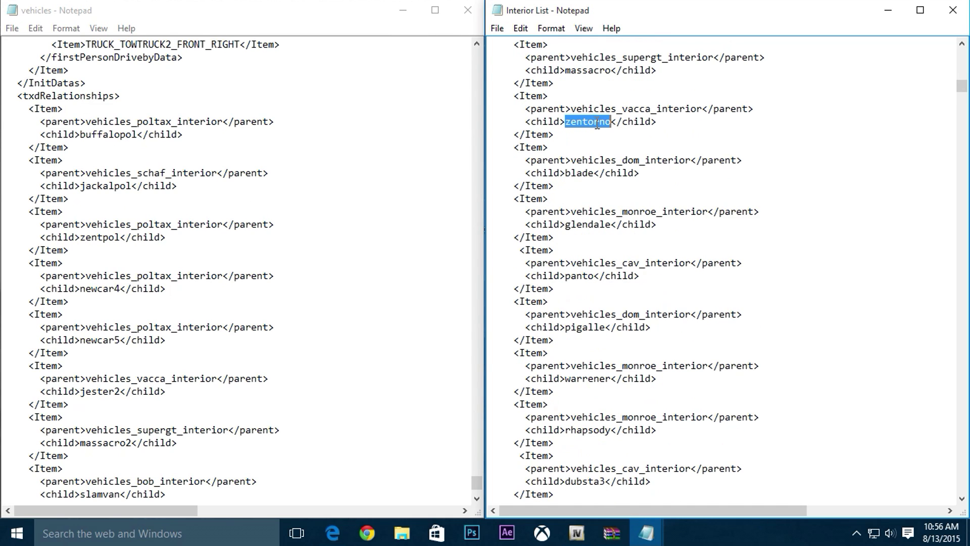
left_click_drag(570, 109, 704, 110)
key("ctrl+c")
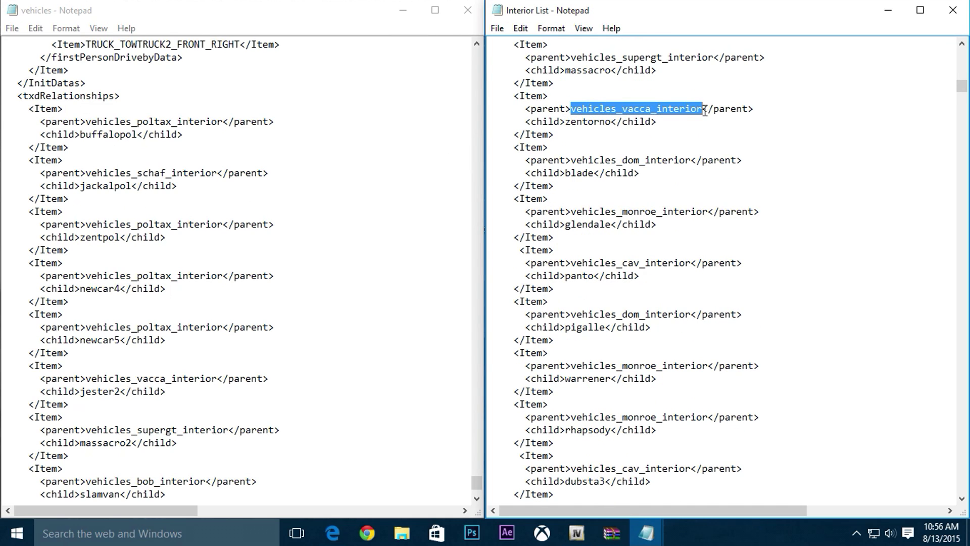
left_click_drag(86, 223, 224, 224)
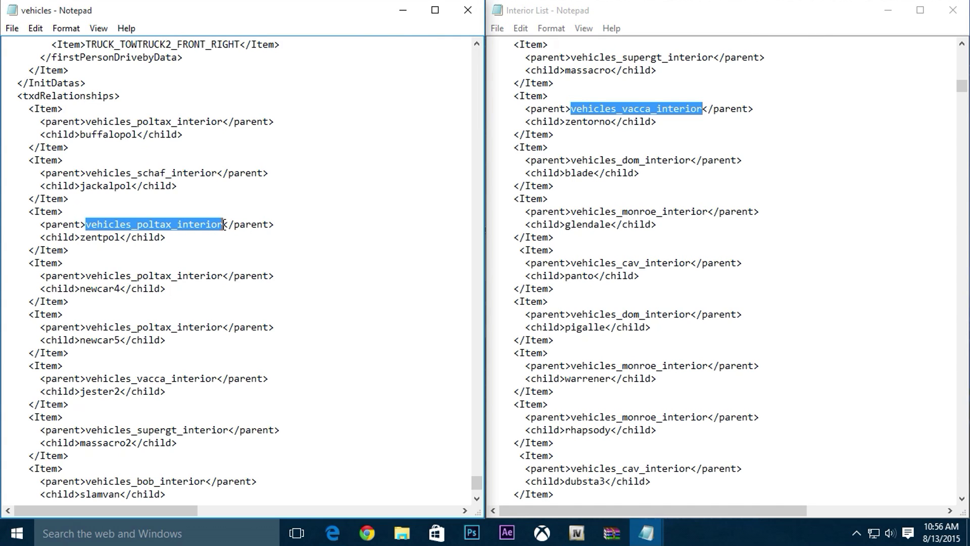
key("ctrl+v")
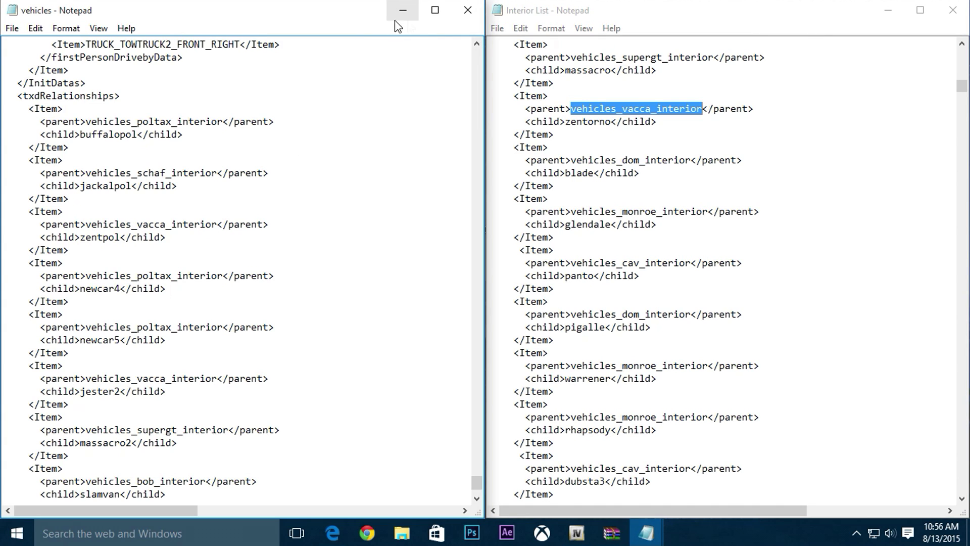
Close the vehicles file and the Interior List, and switch to OpenIV beside the desktop
left_click(468, 10)
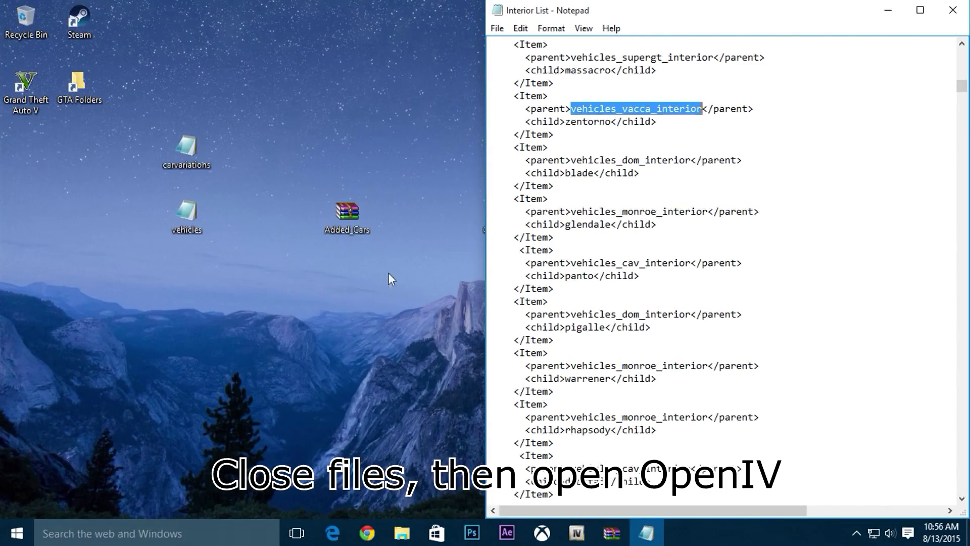
left_click(953, 11)
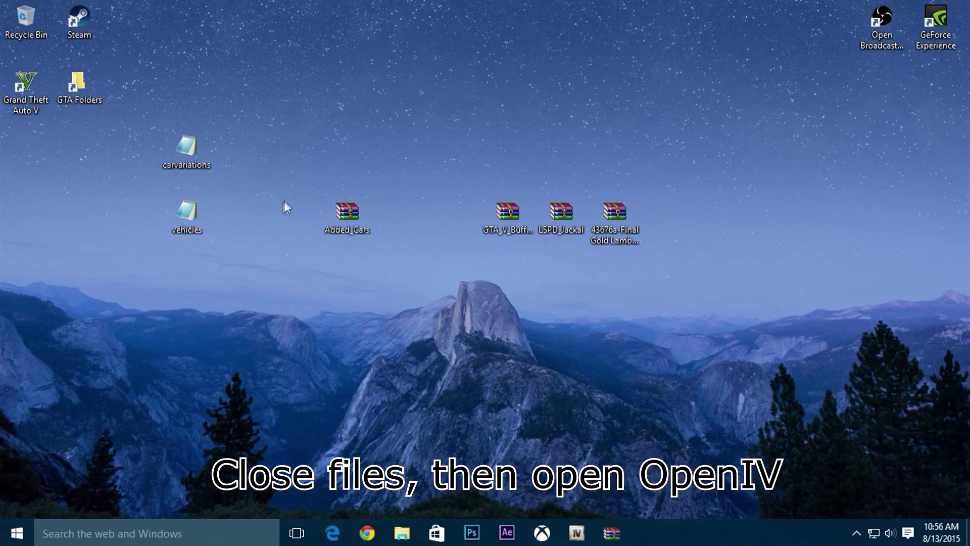
left_click(576, 532)
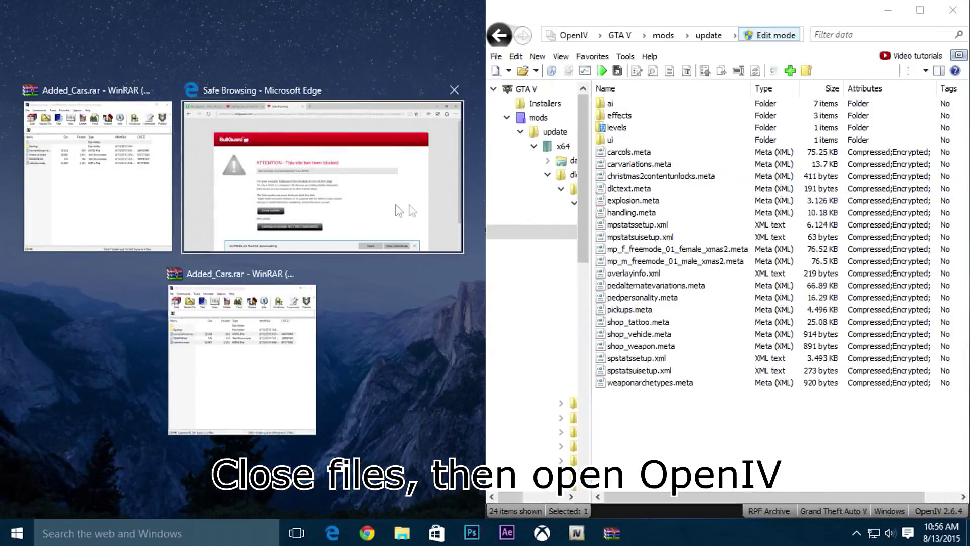
left_click(369, 78)
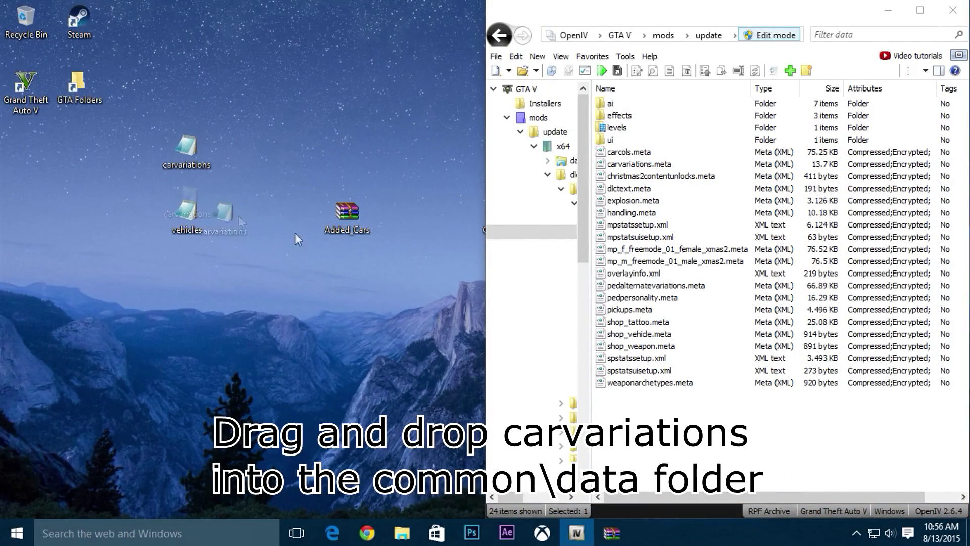
Replace carvariations.meta in the OpenIV data folder with the desktop's carvariations file, check its contents and close the viewer
double_click(648, 165)
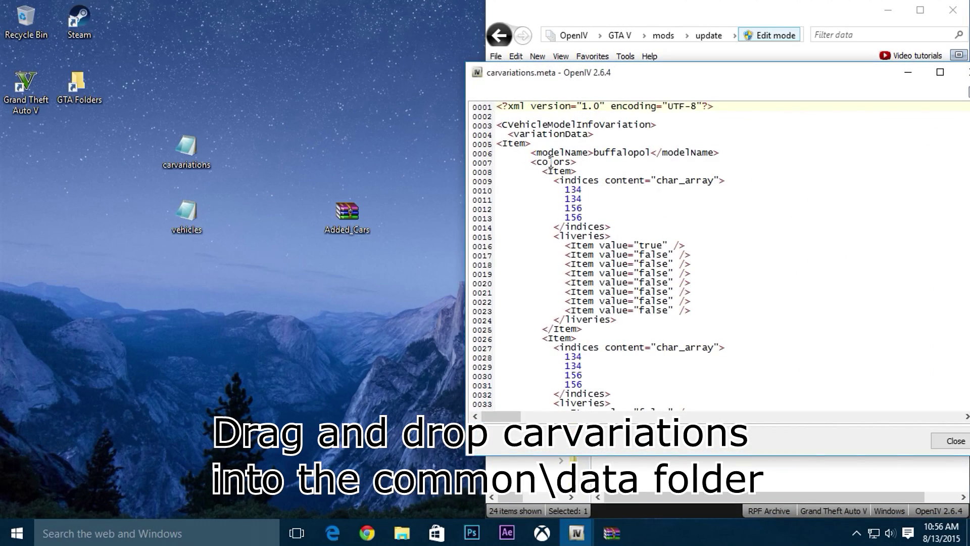
left_click_drag(703, 90, 483, 89)
left_click(732, 74)
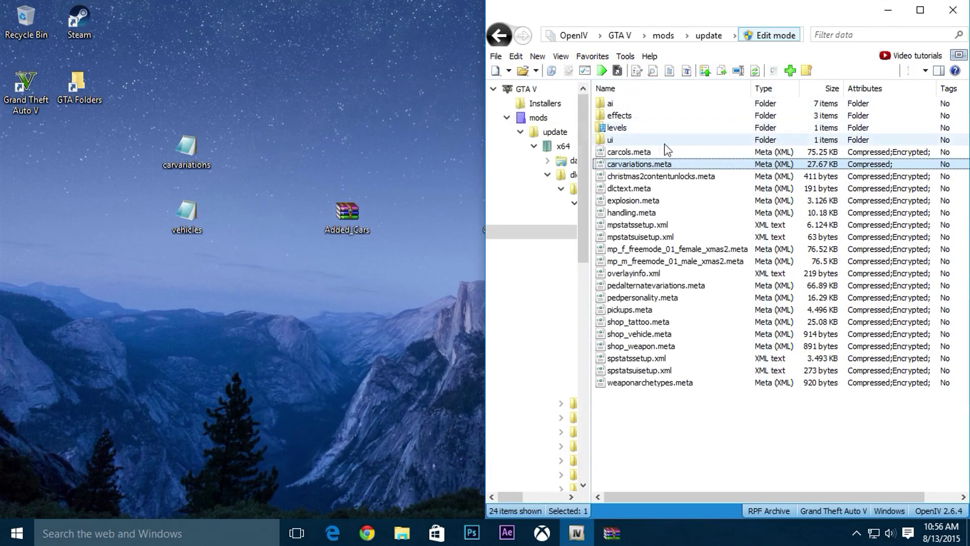
Open the levels\gta5 folder and replace its vehicles.meta with the edited vehicles file from the desktop
left_click(618, 128)
double_click(619, 129)
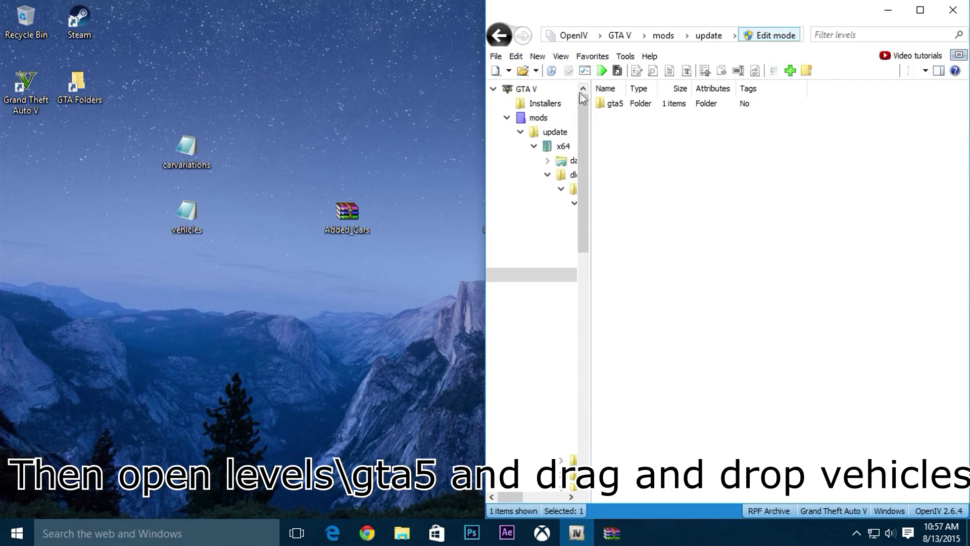
double_click(628, 105)
left_click_drag(173, 235, 651, 220)
Open the imported vehicles.meta to check its contents and close the viewer
double_click(643, 103)
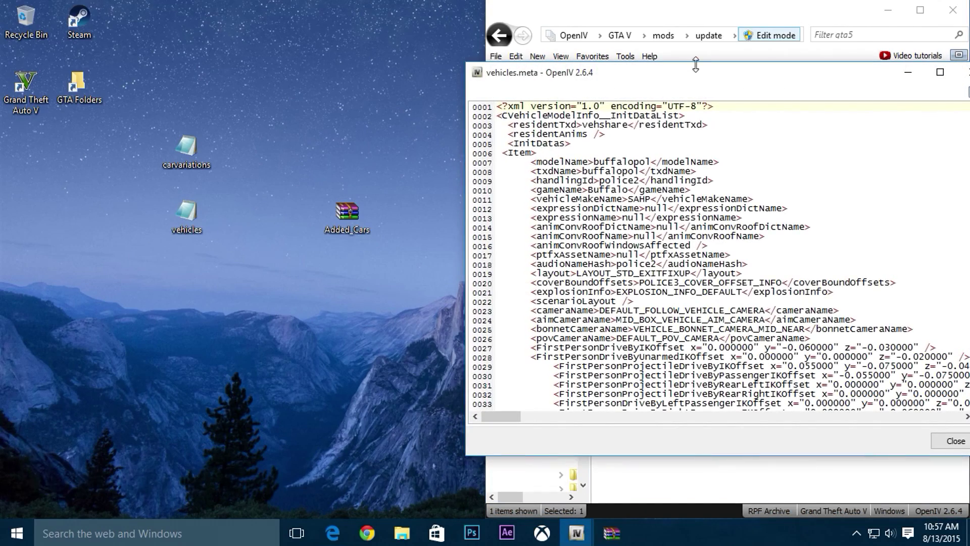
left_click_drag(686, 77, 334, 76)
left_click(627, 76)
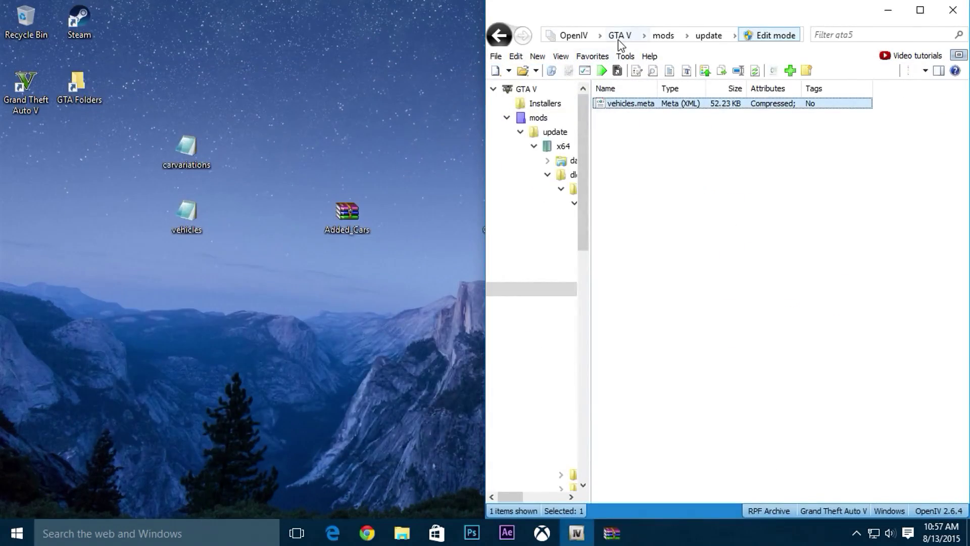
left_click(617, 36)
left_click(570, 35)
left_click(622, 89)
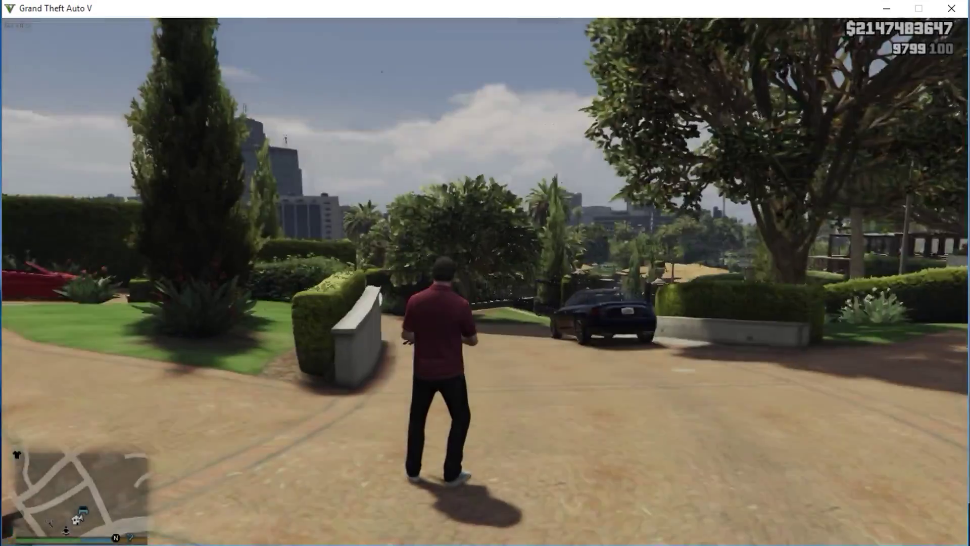
In Grand Theft Auto V, open the trainer's Spawn Vehicle By Model Name prompt and spawn BUFFALOPOL
key("F4")
key("Down")
key("Down")
key("Down")
key("Return")
key("Up")
key("Return")
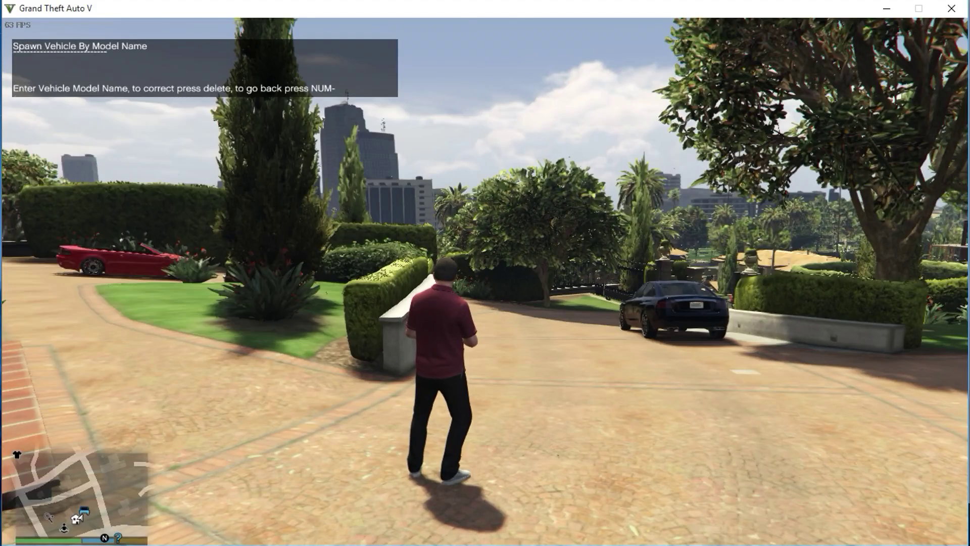
type("BUFF")
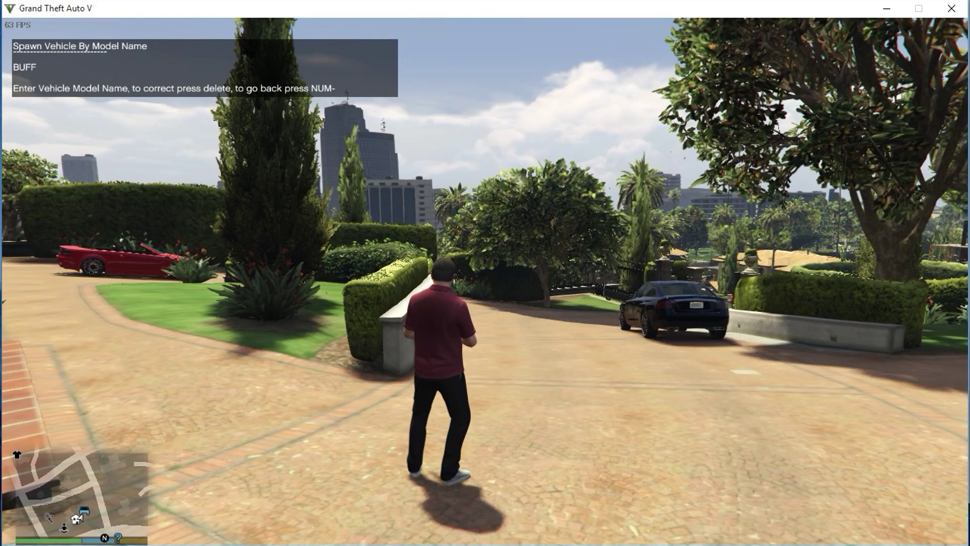
type("ALOPOL")
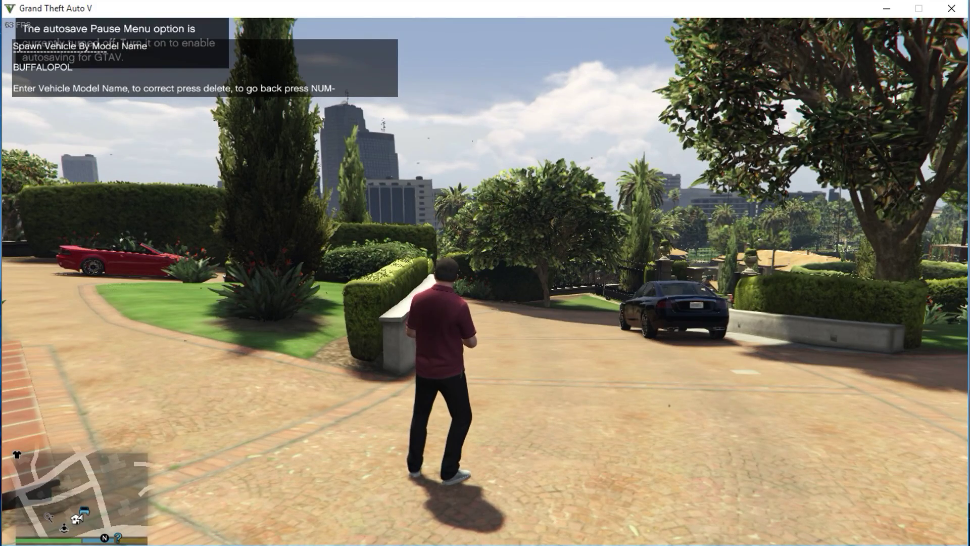
key("Return")
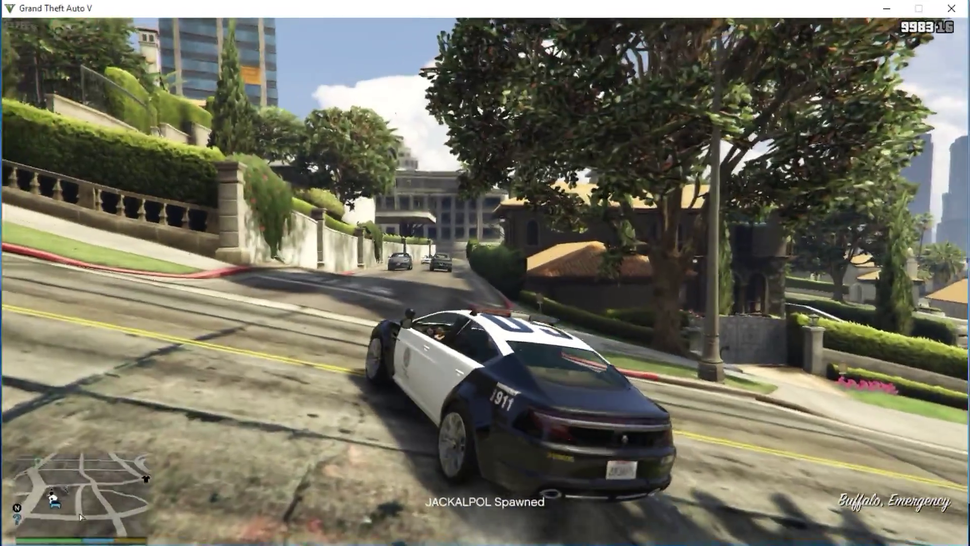
Steer the spawned JACKALPOL police car along the street to test it
key("a")
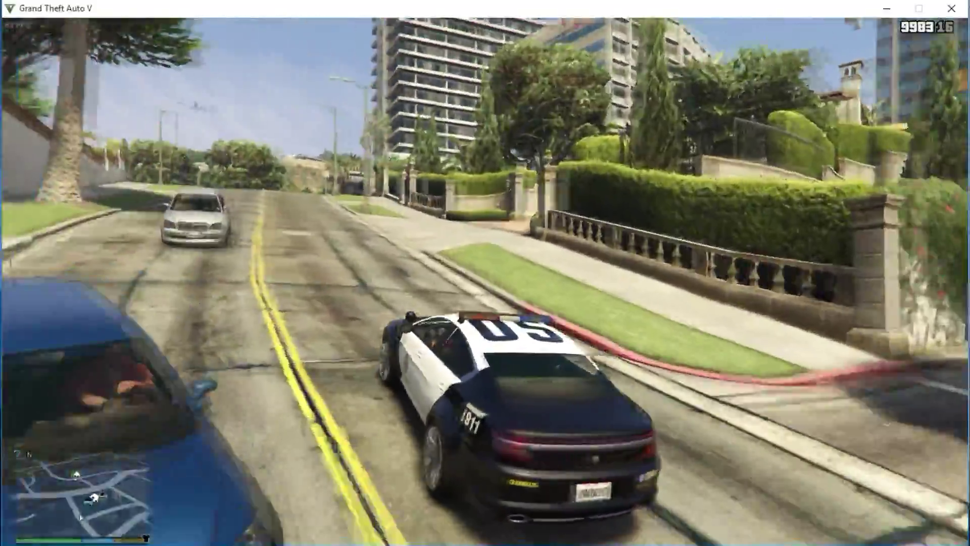